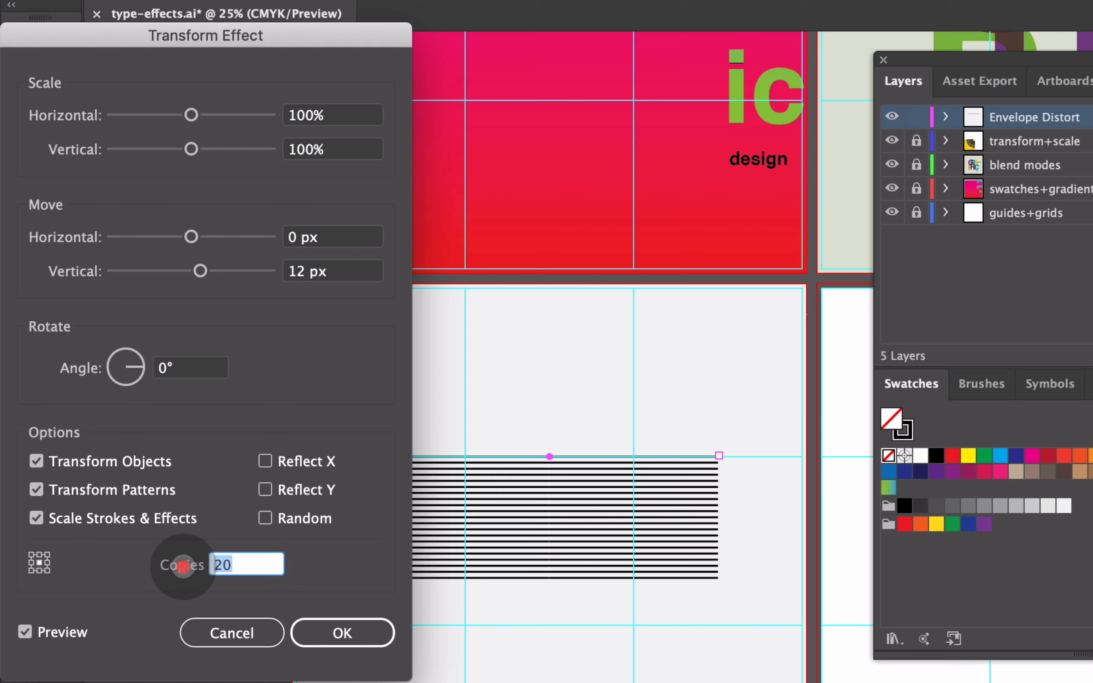
Set the Transform effect to 30 copies and apply it to the line
type("40")
key("Tab")
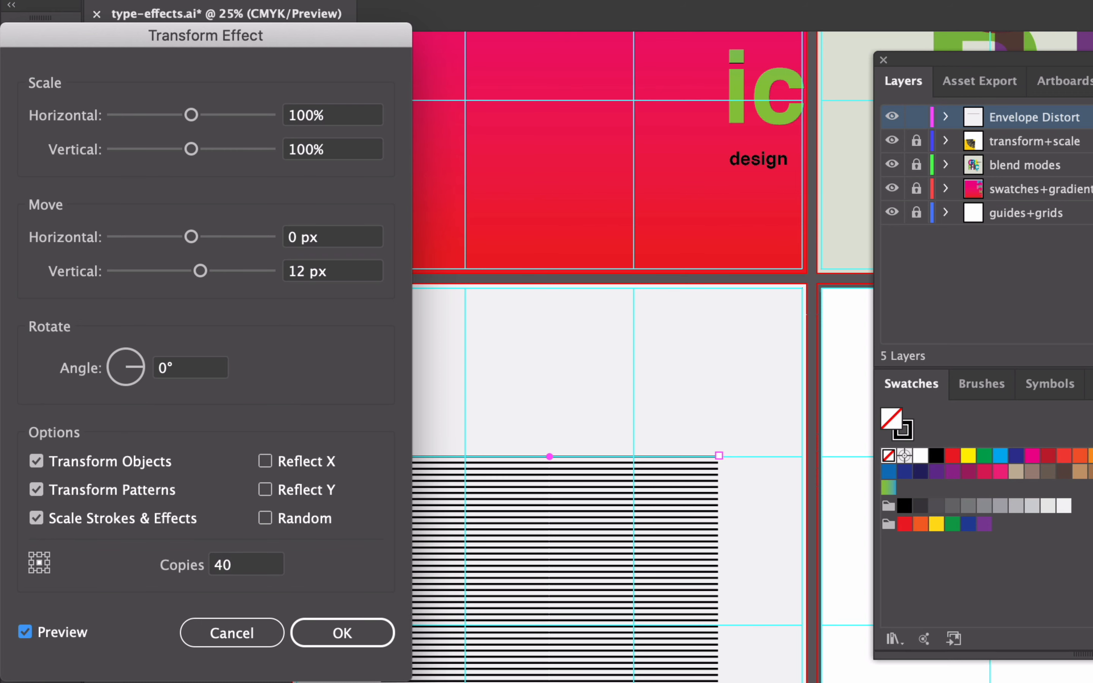
left_click(186, 565)
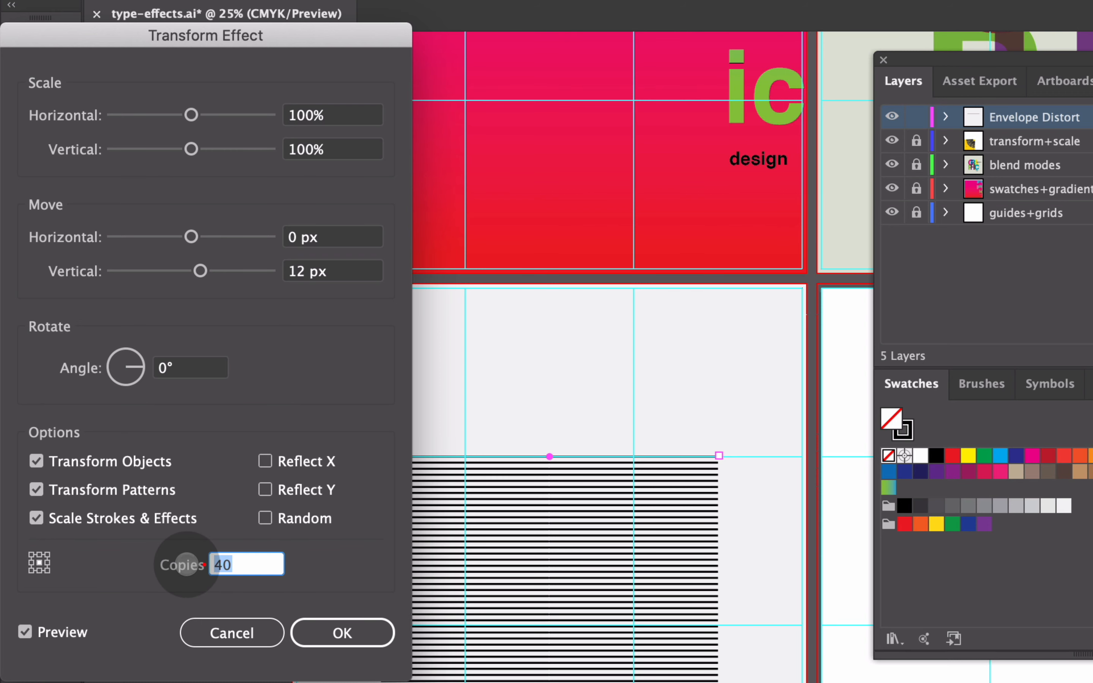
type("30")
key("Tab")
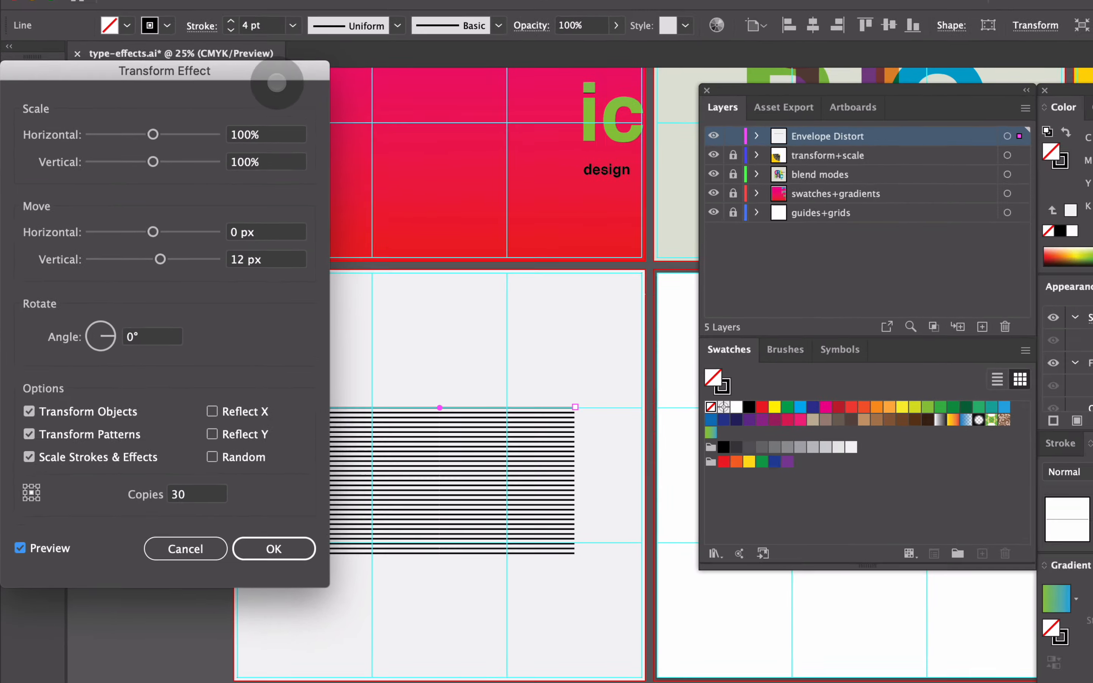
left_click_drag(276, 82, 940, 71)
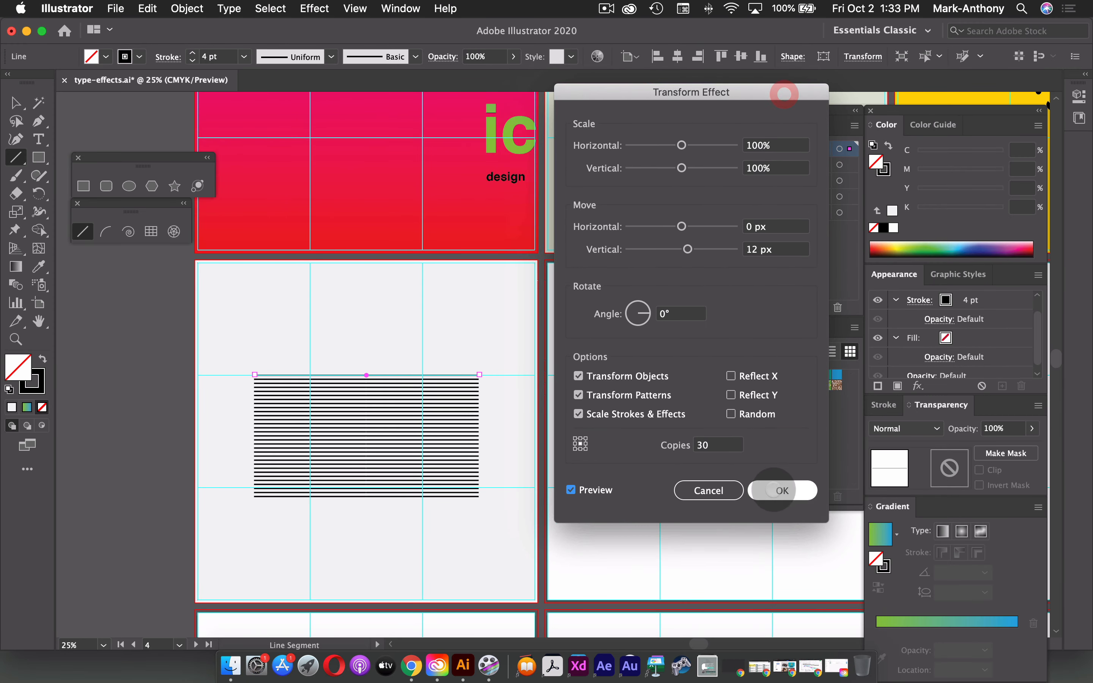
left_click(774, 490)
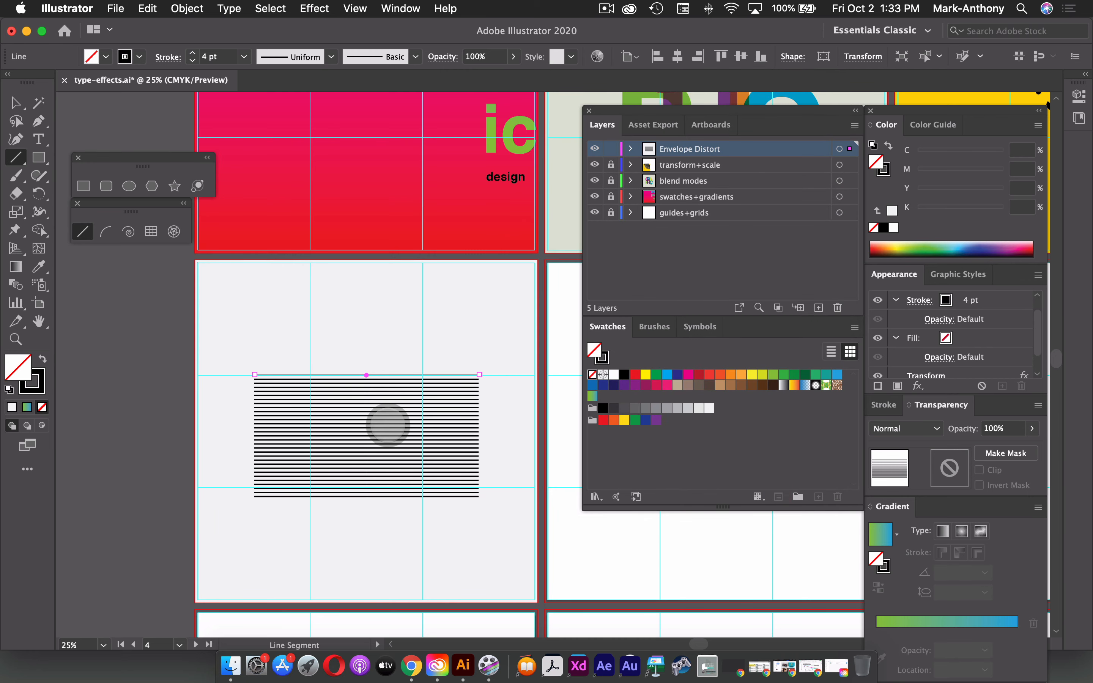
Inspect the repeated line's underlying path in Outline view with guides hidden, and return to Preview with guides shown
key("space")
left_click_drag(367, 520, 391, 443)
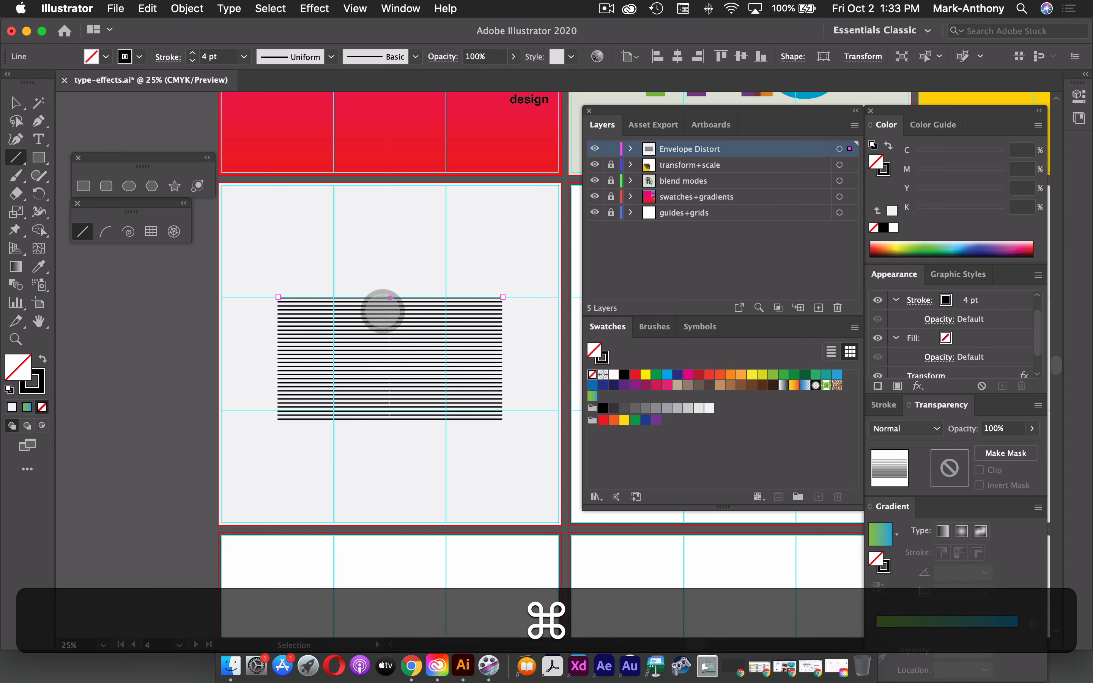
key("super+y")
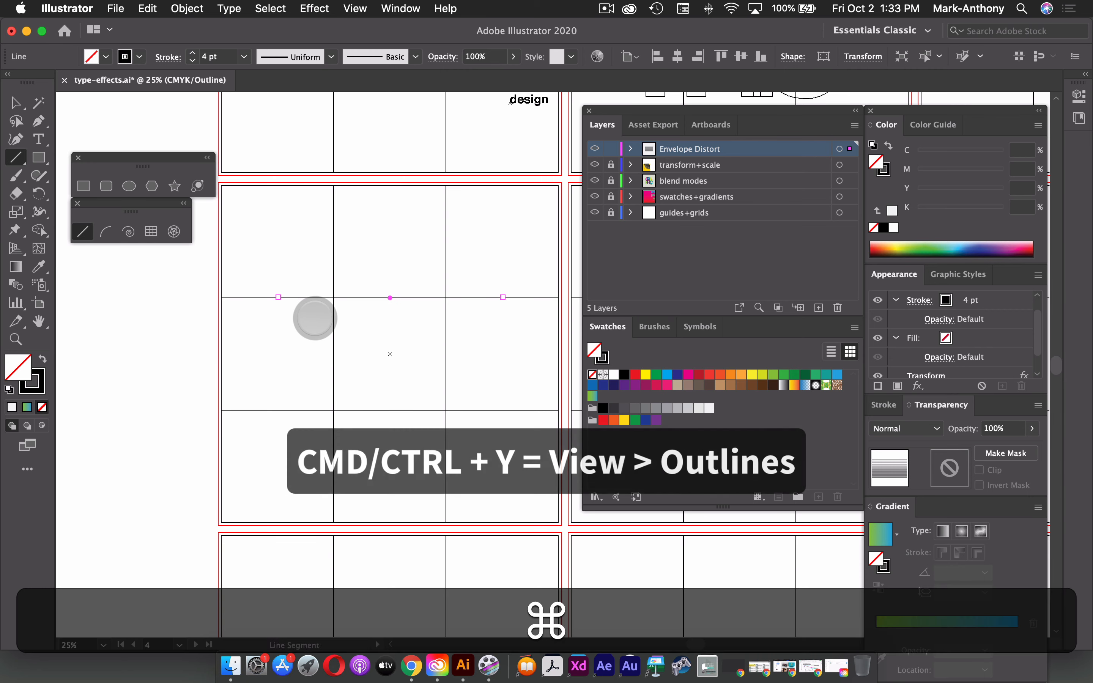
key("super+semicolon")
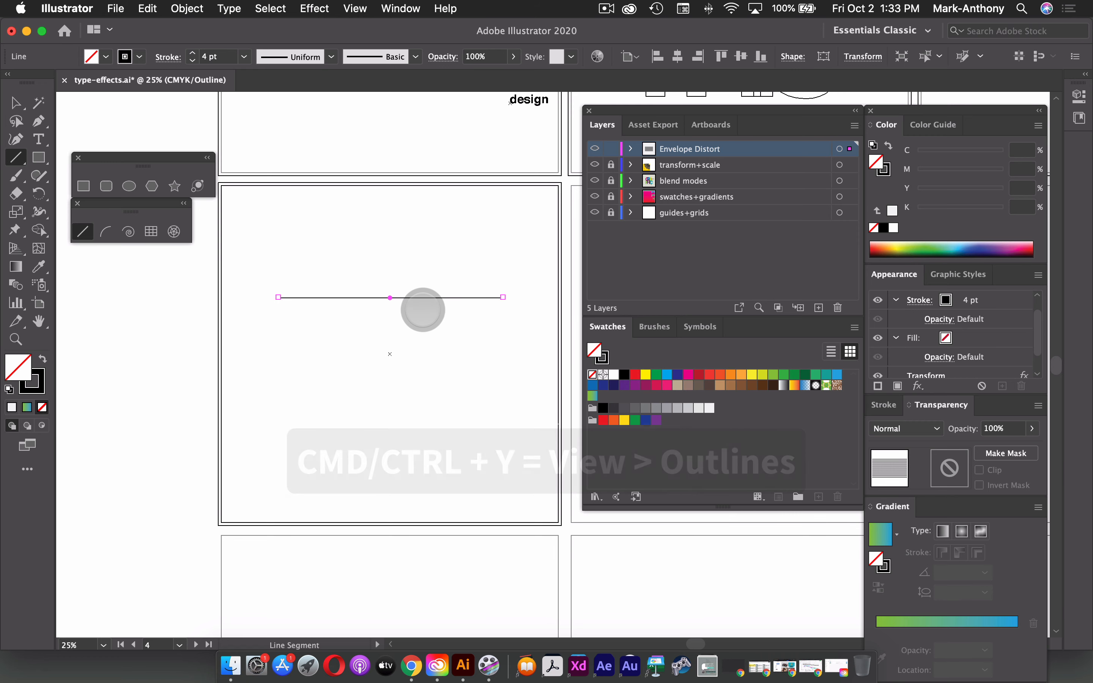
key("super+y")
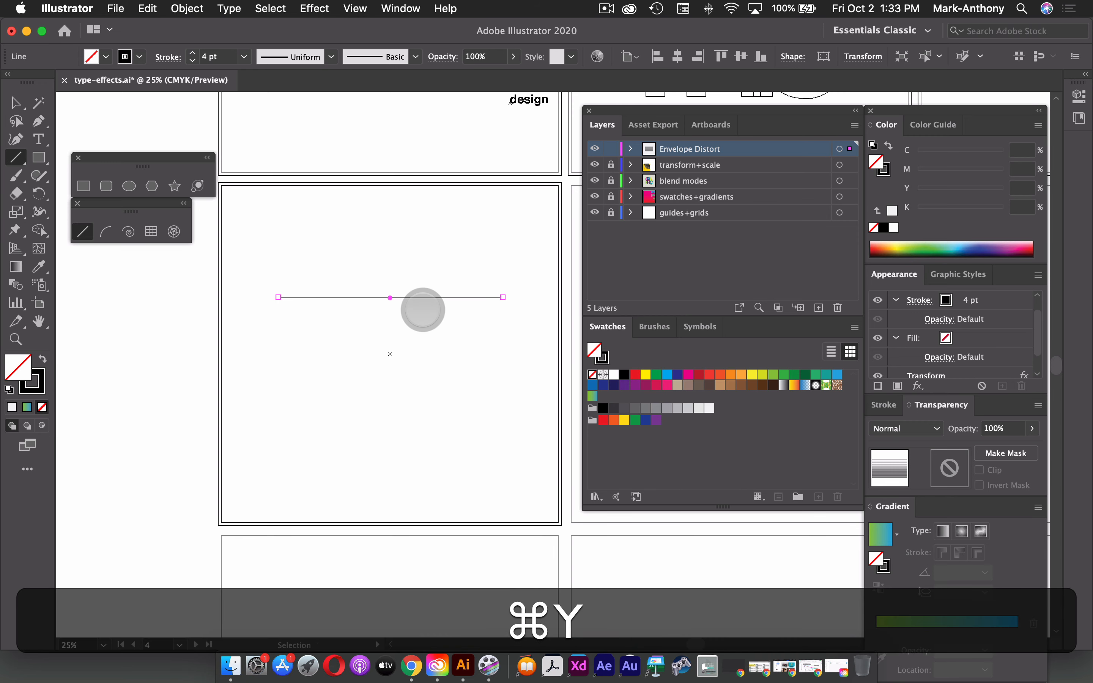
key("super+semicolon")
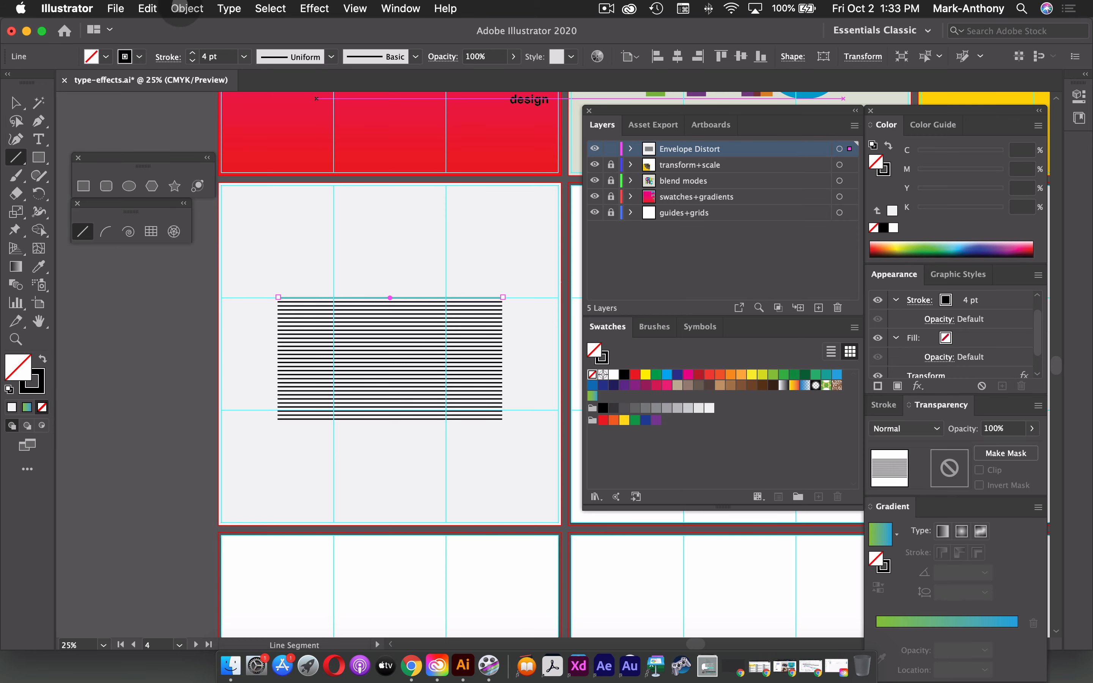
Expand the appearance of the repeated line into separate paths and move the group slightly up to centre it on the artboard
left_click(183, 9)
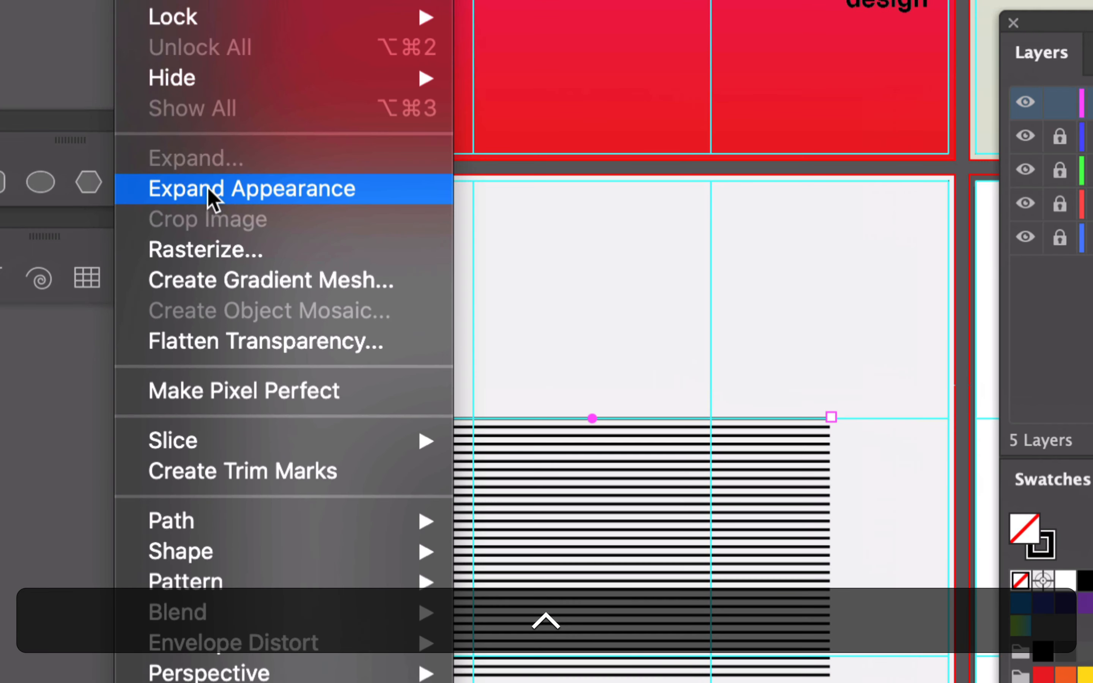
left_click(208, 192)
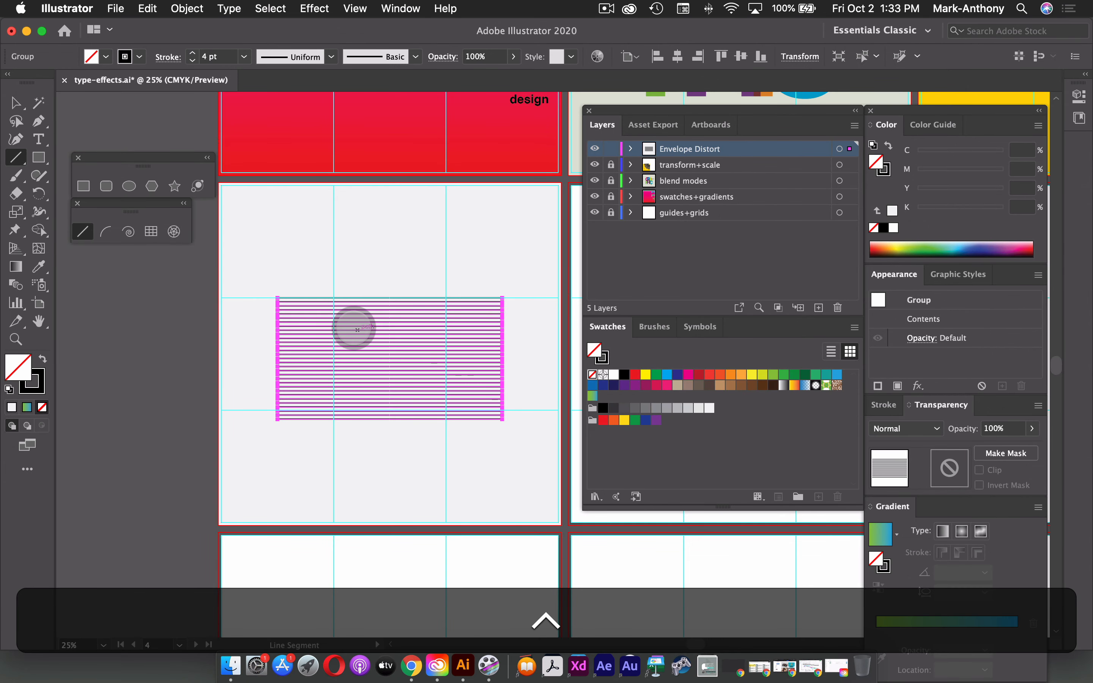
key("v")
left_click_drag(405, 354, 405, 346)
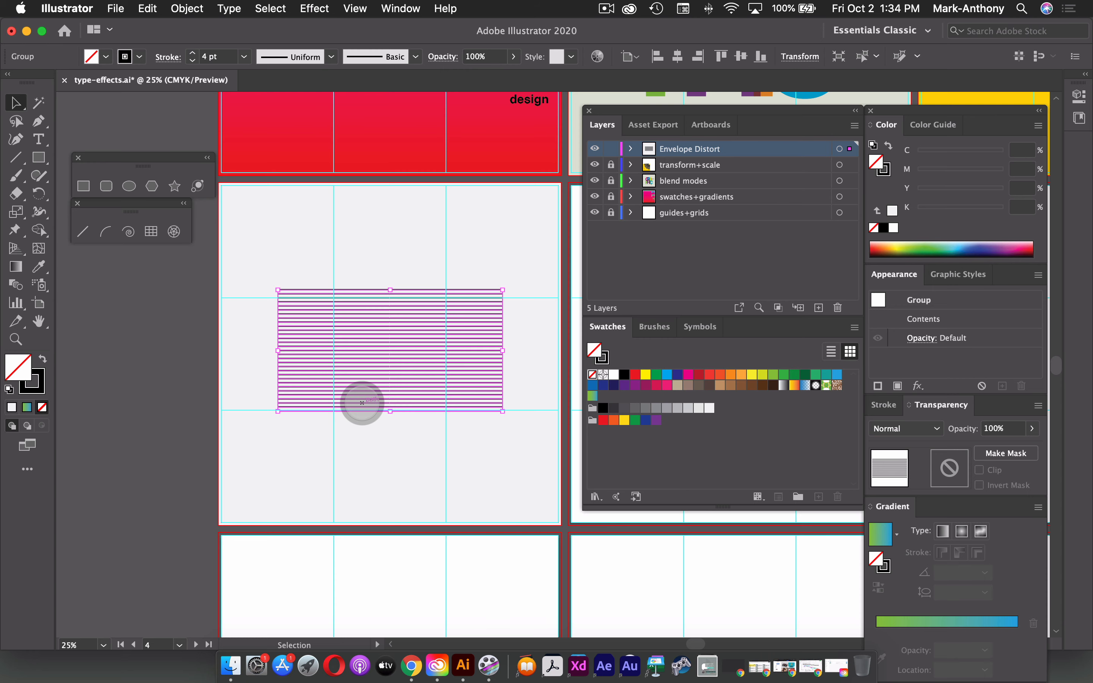
Apply an Envelope Distort mesh with 4 rows and 8 columns to the group of lines, with the preview on
left_click(187, 13)
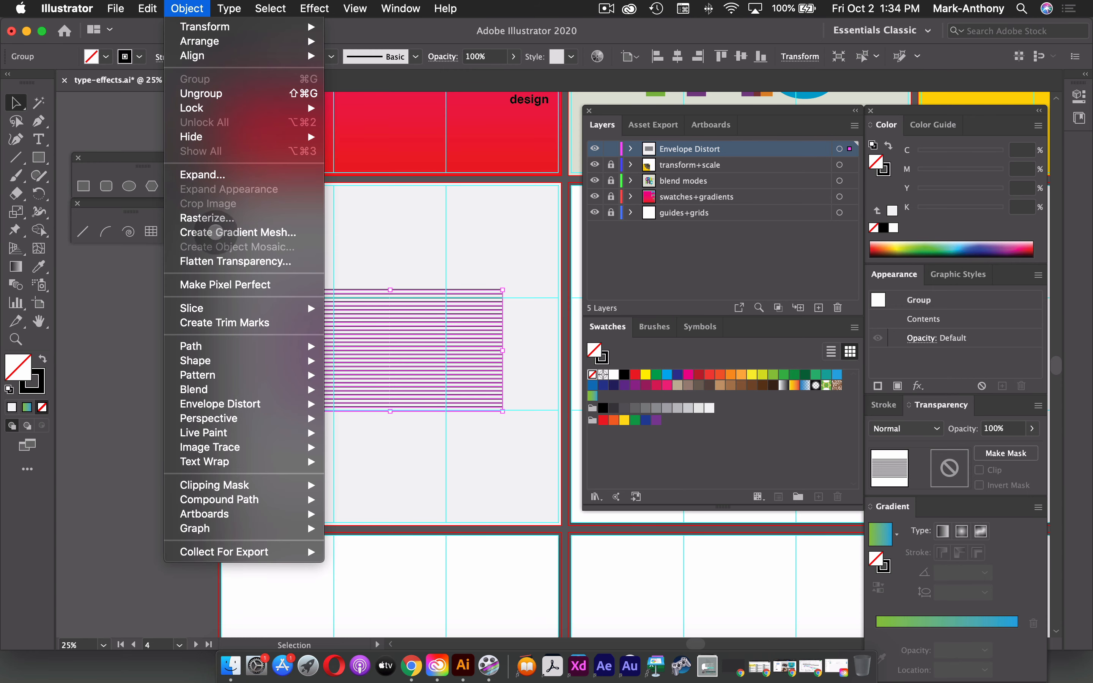
mouse_move(229, 391)
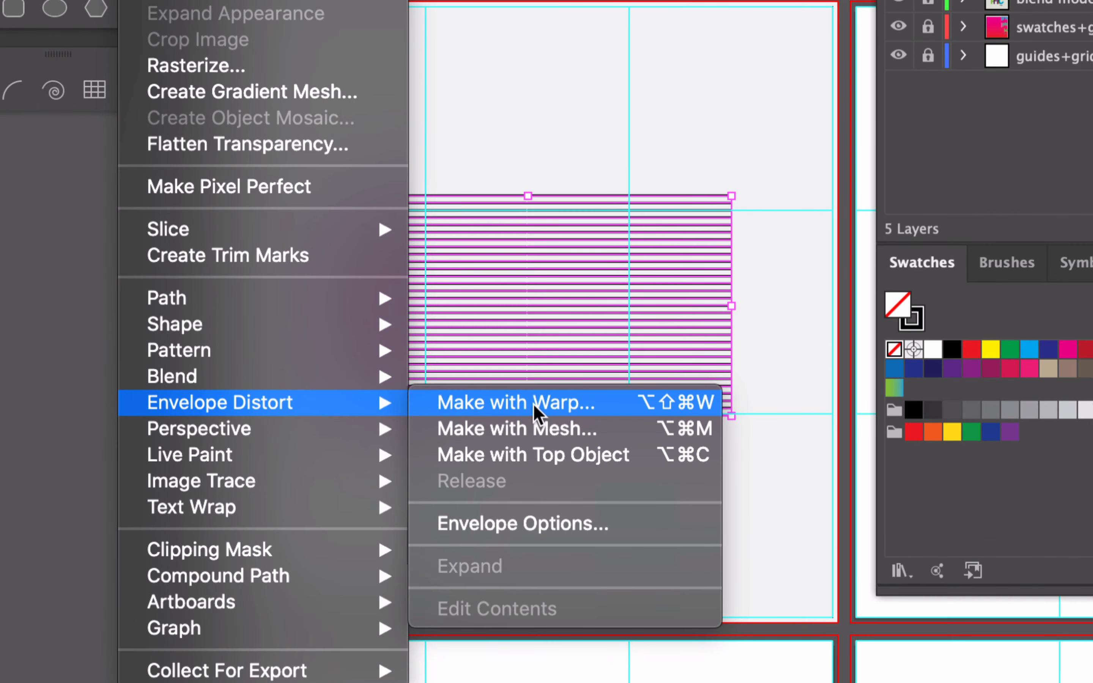
left_click(586, 430)
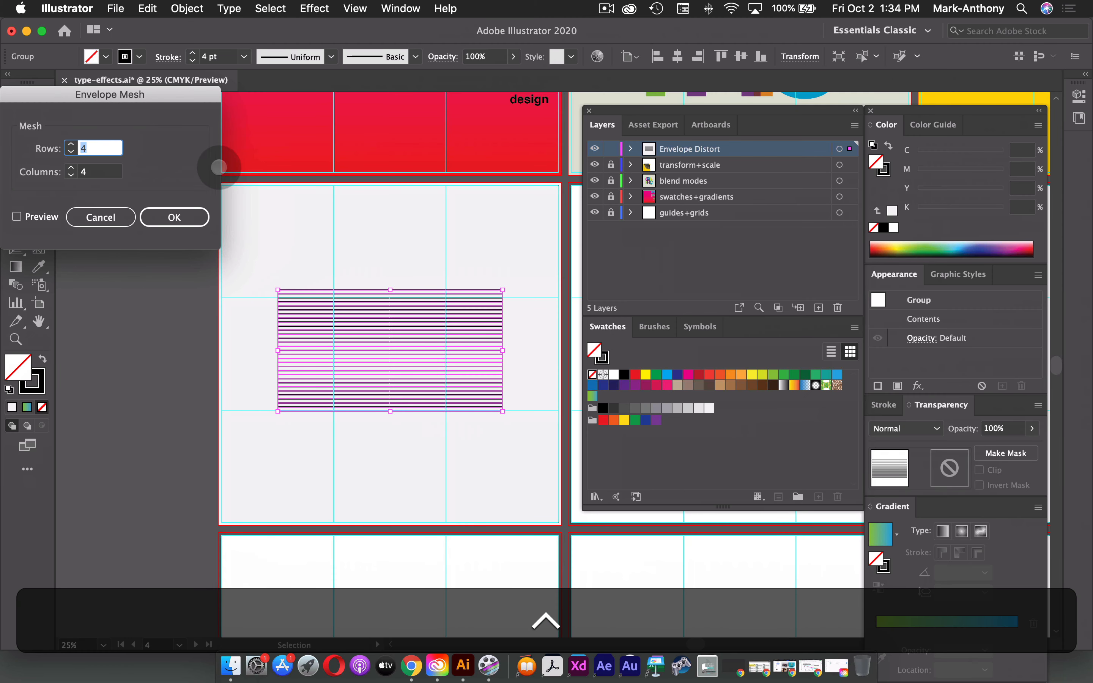
left_click_drag(171, 97, 200, 266)
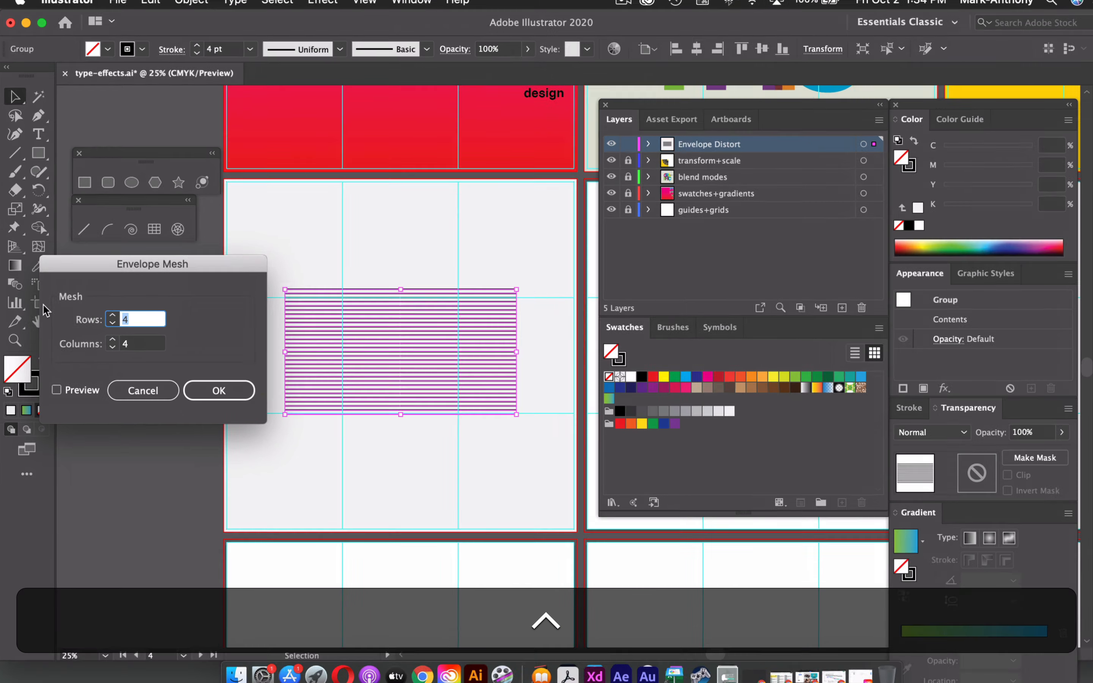
left_click(57, 390)
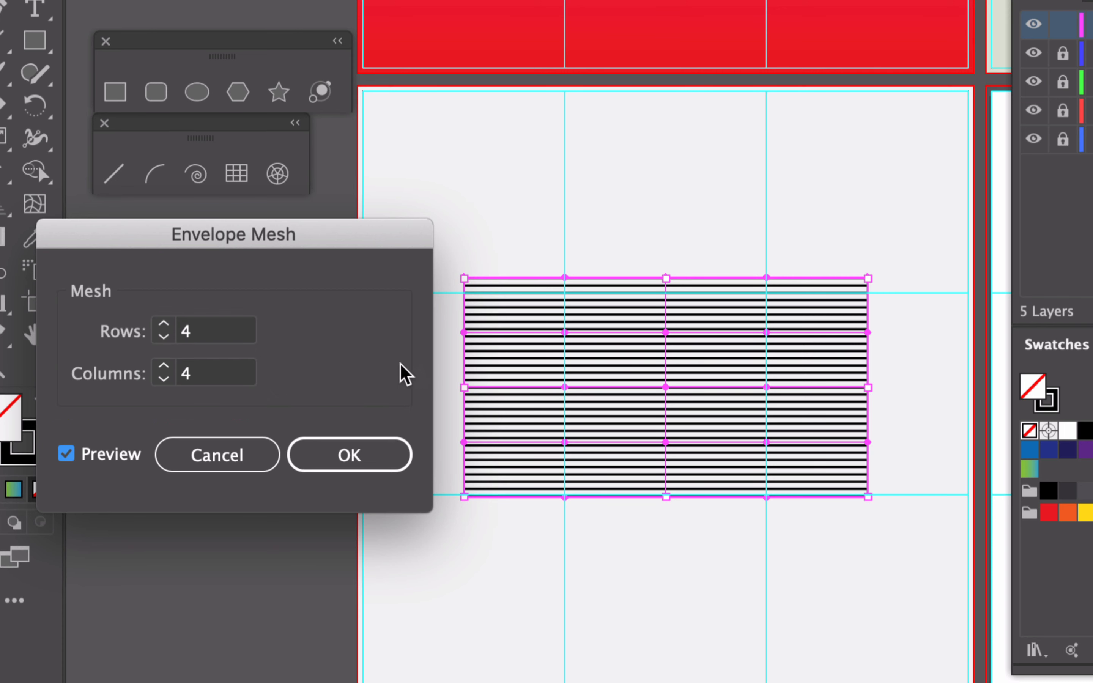
left_click(162, 367)
left_click(162, 367)
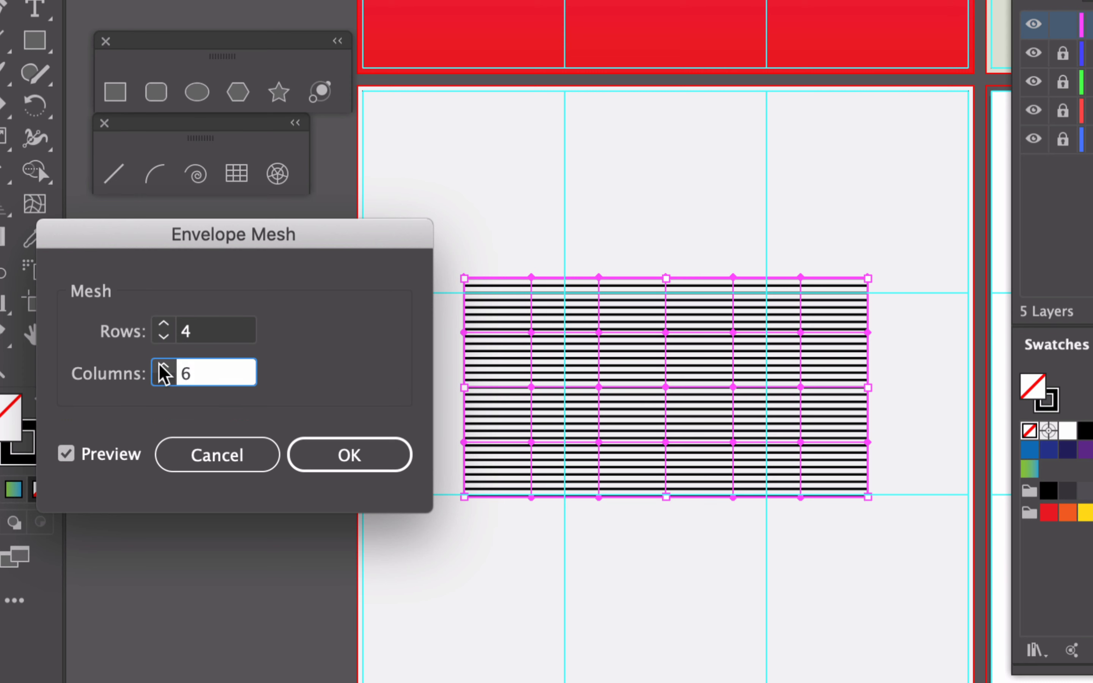
left_click(162, 367)
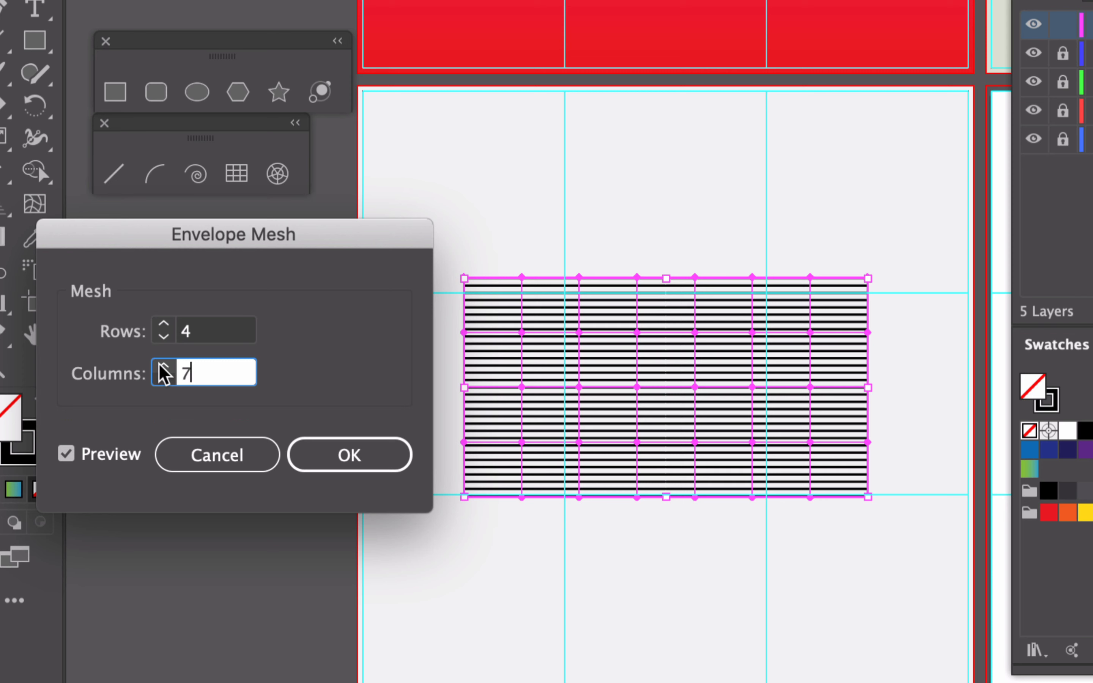
left_click(163, 367)
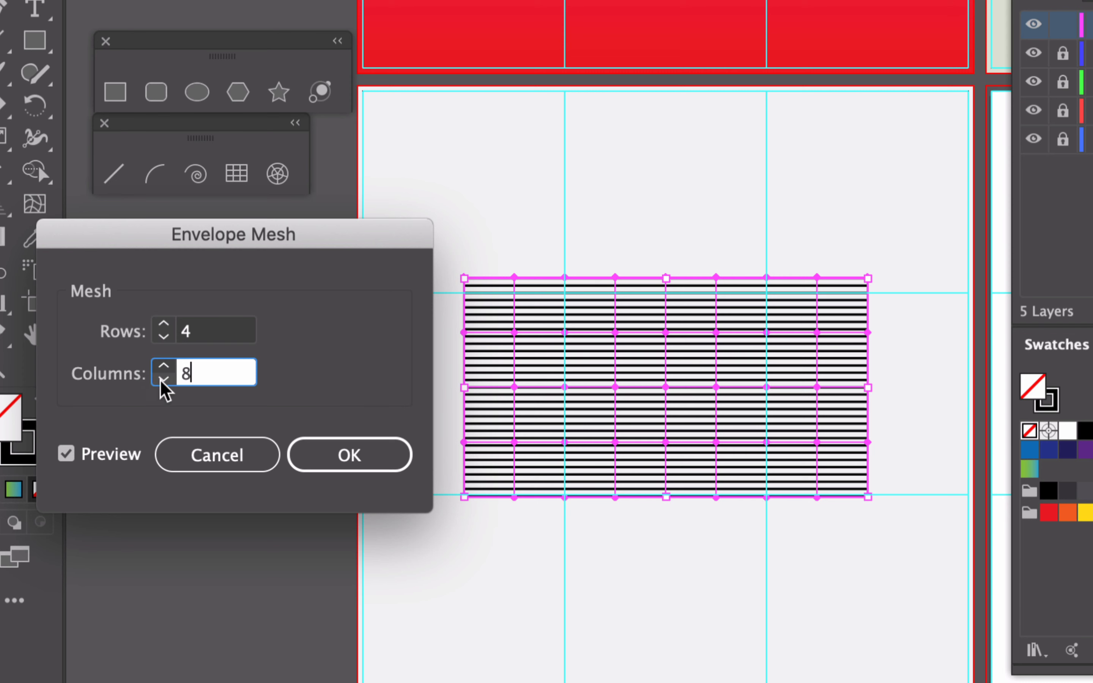
left_click(365, 456)
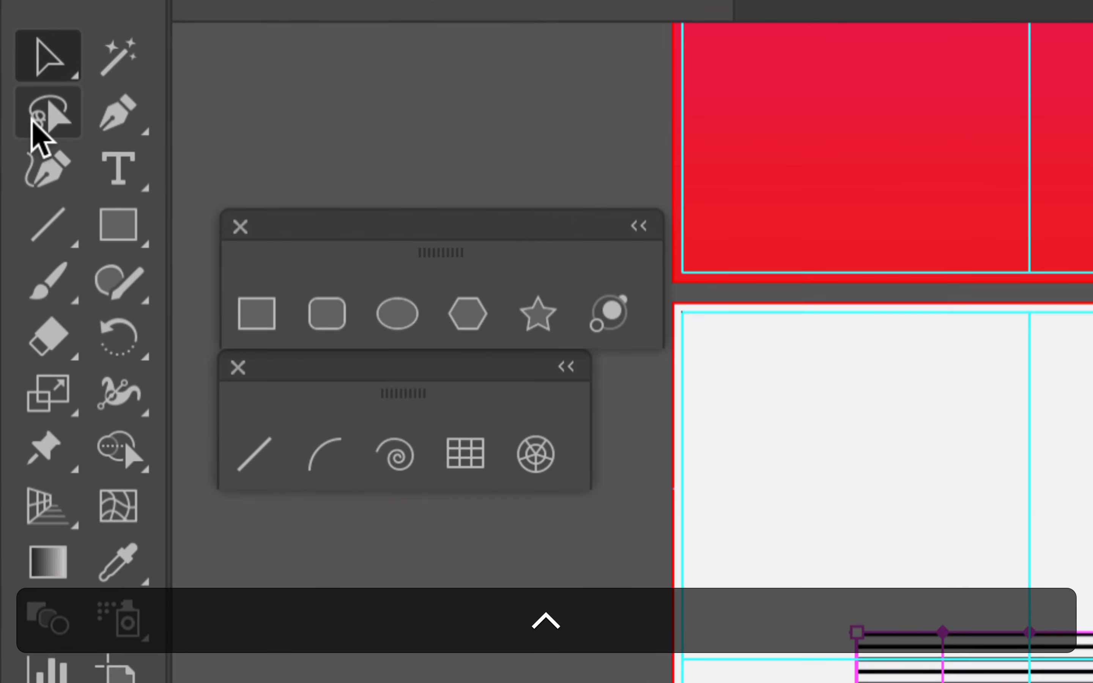
Lasso all mesh points on the second, fourth, sixth and eighth vertical mesh lines as one combined selection
left_click(12, 122)
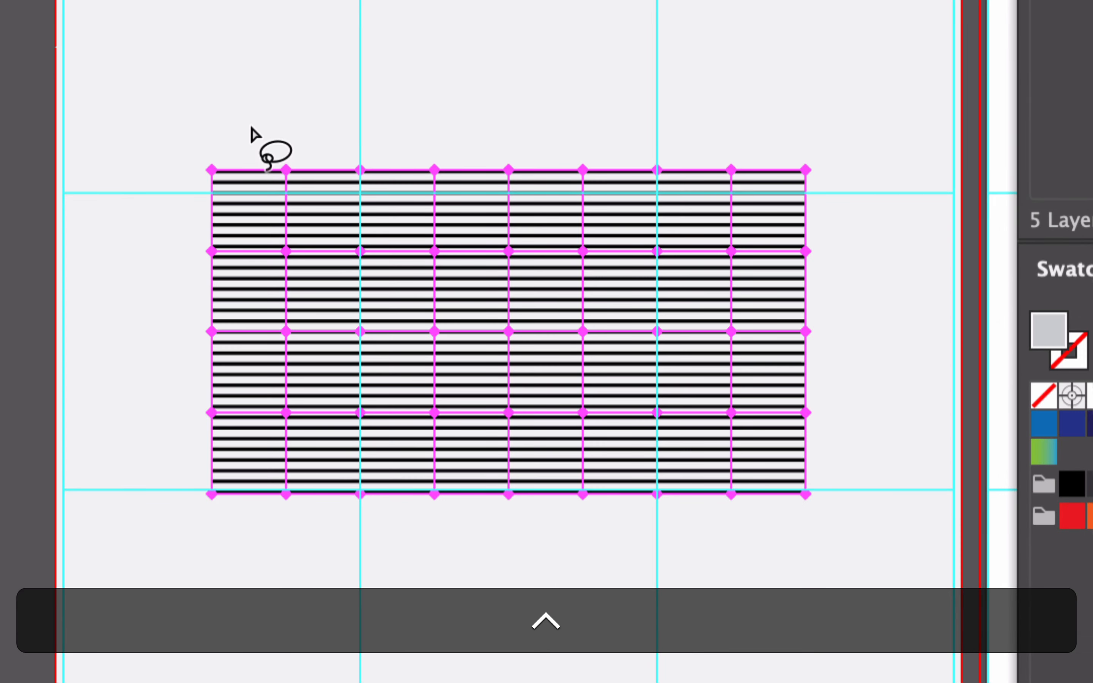
left_click_drag(287, 211, 286, 317)
mouse_move(265, 268)
left_mouse_down()
mouse_move(249, 472)
mouse_move(274, 539)
mouse_move(301, 511)
mouse_move(307, 407)
mouse_move(307, 214)
mouse_move(299, 163)
mouse_move(271, 136)
left_mouse_up()
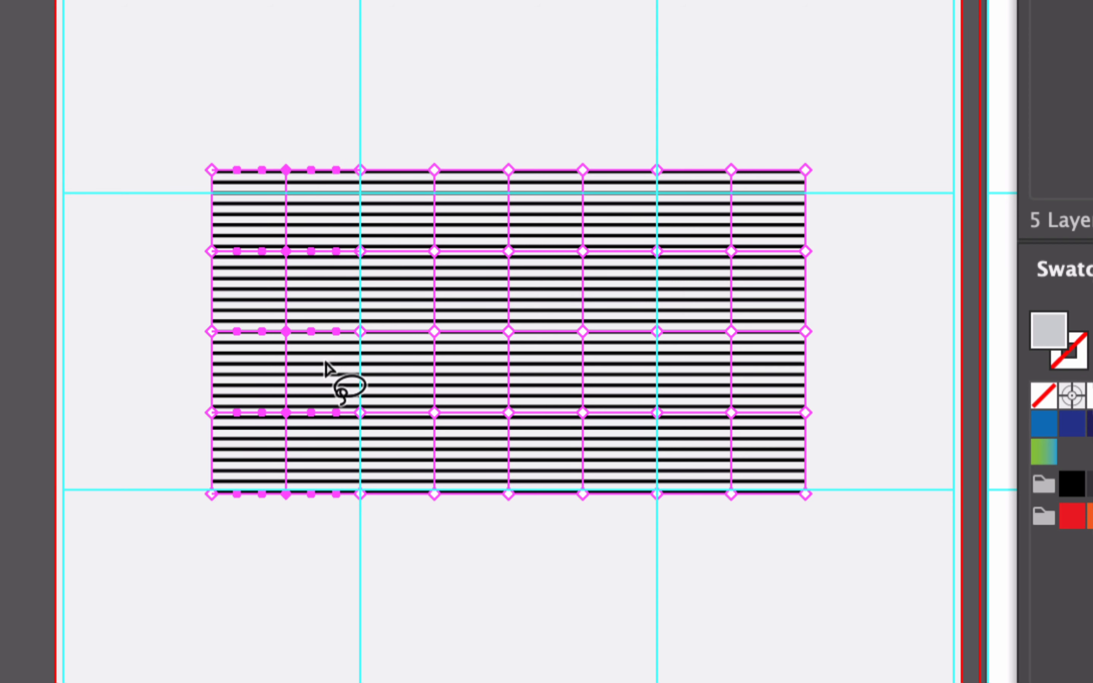
key("shift")
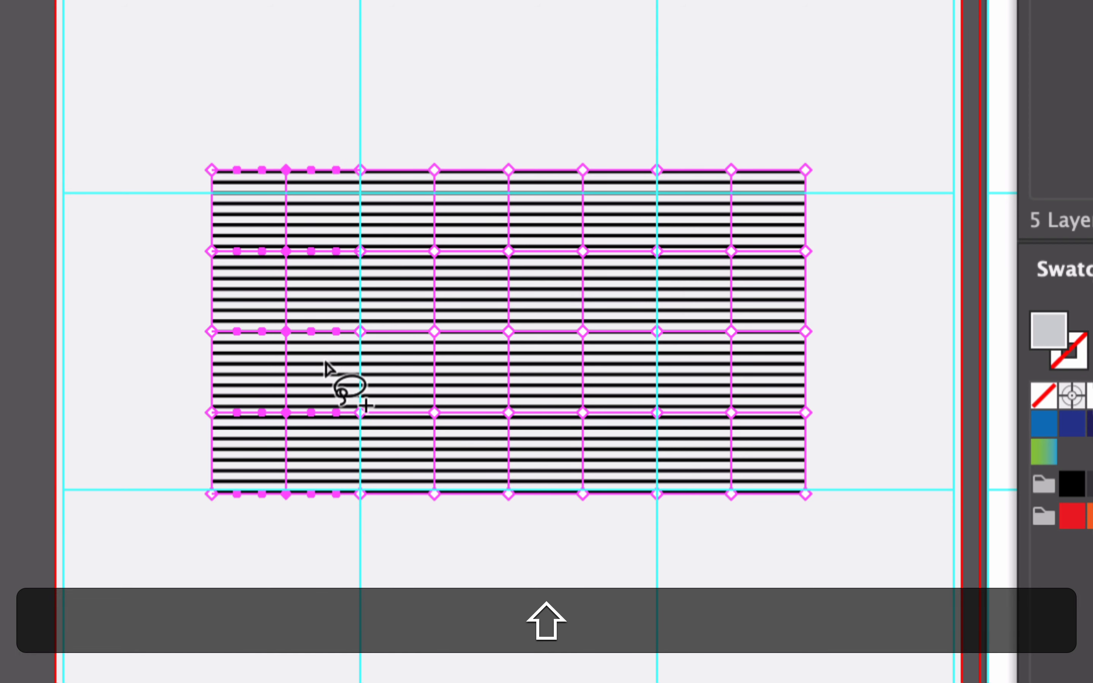
mouse_move(403, 146)
left_mouse_down()
mouse_move(402, 455)
mouse_move(422, 513)
mouse_move(464, 456)
mouse_move(459, 242)
mouse_move(414, 156)
left_mouse_up()
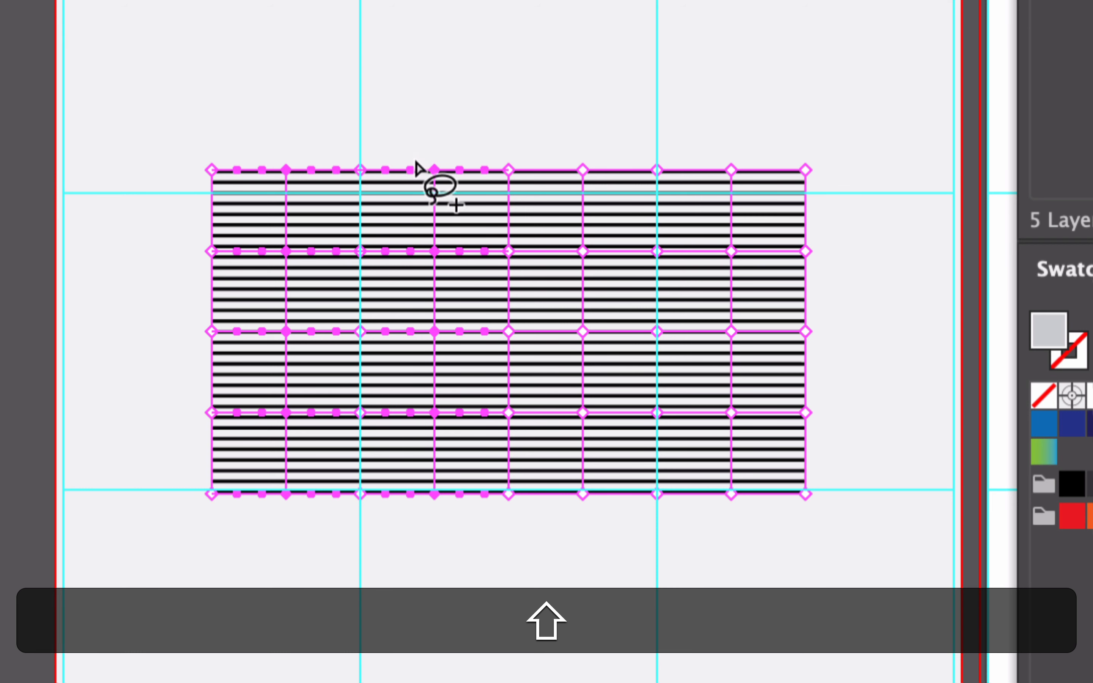
mouse_move(551, 145)
left_mouse_down()
mouse_move(601, 151)
mouse_move(612, 216)
mouse_move(610, 497)
mouse_move(568, 507)
mouse_move(576, 154)
left_mouse_up()
mouse_move(702, 135)
left_mouse_down()
mouse_move(700, 168)
mouse_move(694, 448)
mouse_move(710, 510)
mouse_move(752, 510)
mouse_move(764, 464)
mouse_move(761, 339)
mouse_move(737, 167)
mouse_move(703, 135)
left_mouse_up()
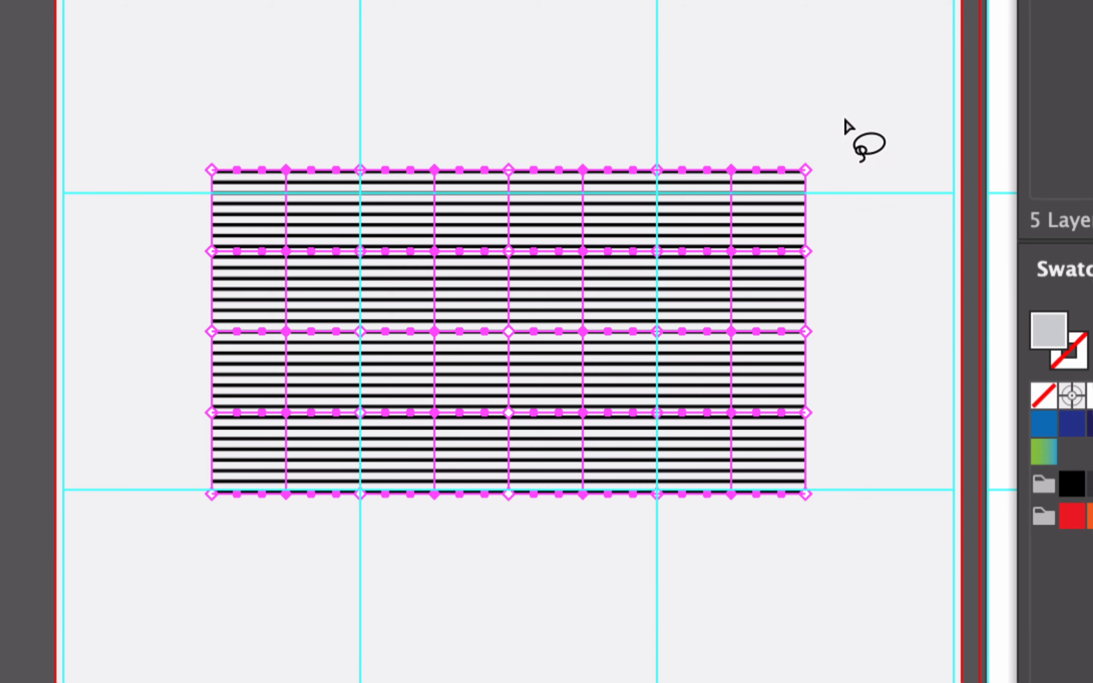
Nudge the selected mesh points upward in four large increments to bend the lines into waves
key("shift+Up")
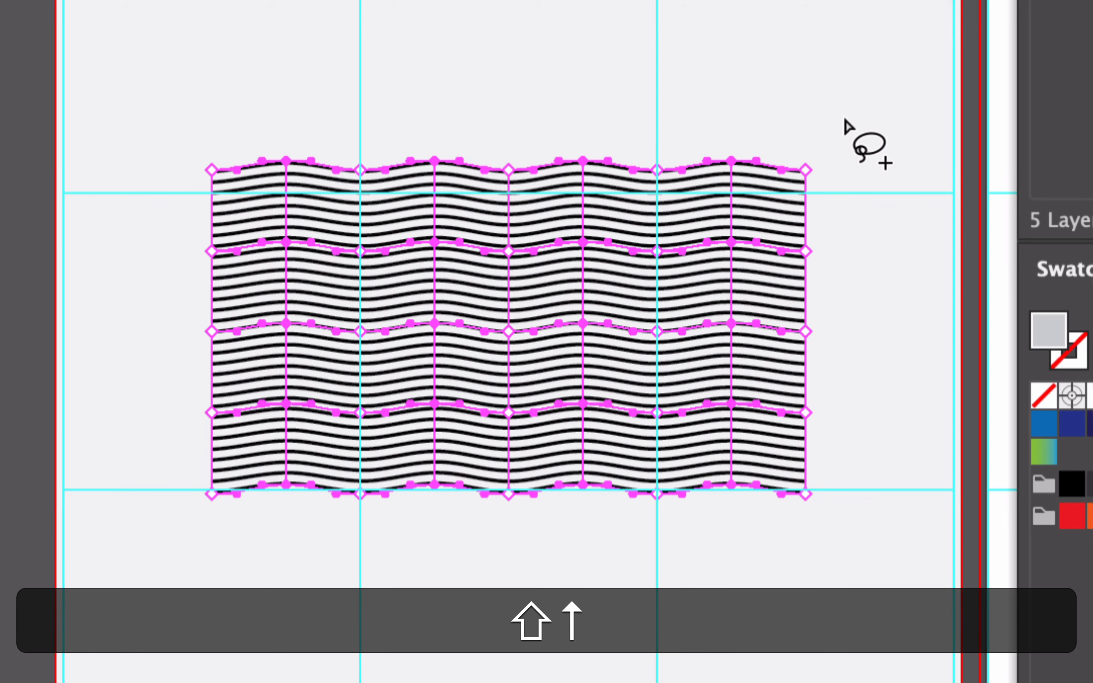
key("shift+Up")
key("shift+Up")
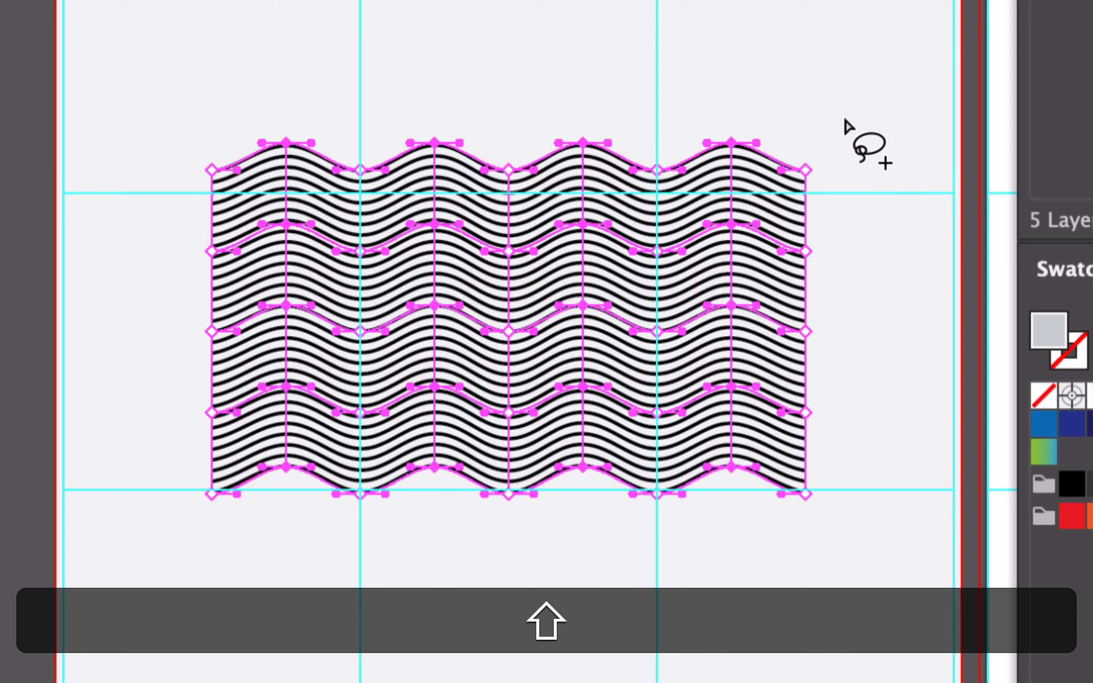
key("shift+Up")
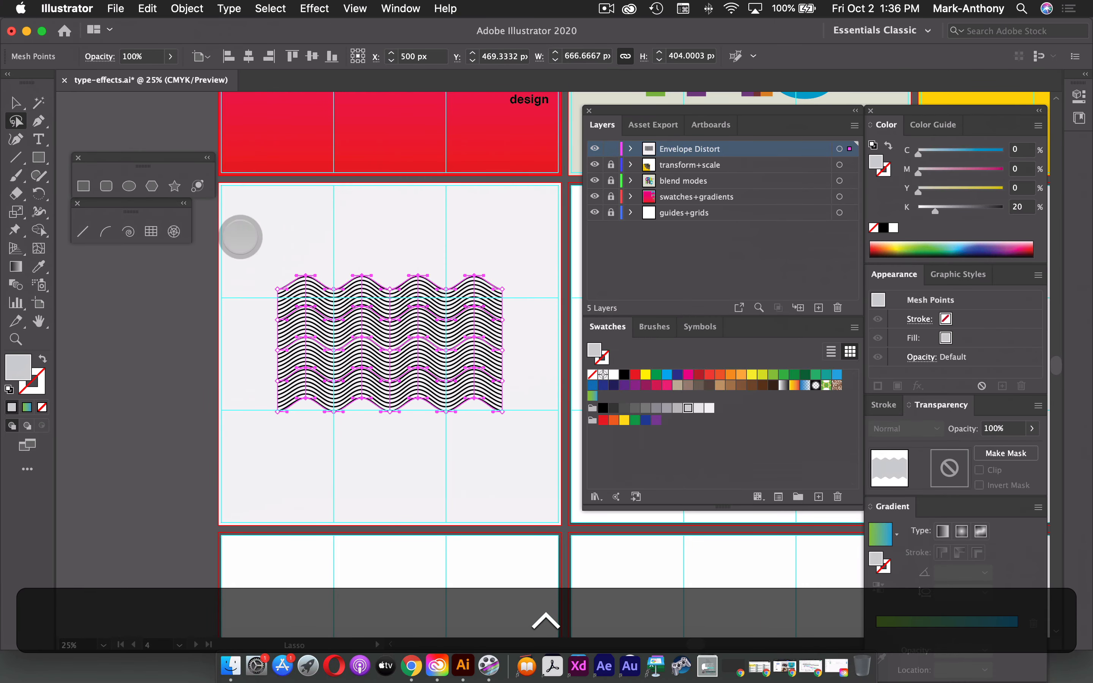
Examine the wave artwork with the mesh deselected, guides hidden, artboard fitted to the window and panels temporarily hidden
left_click(16, 102)
left_click(287, 226)
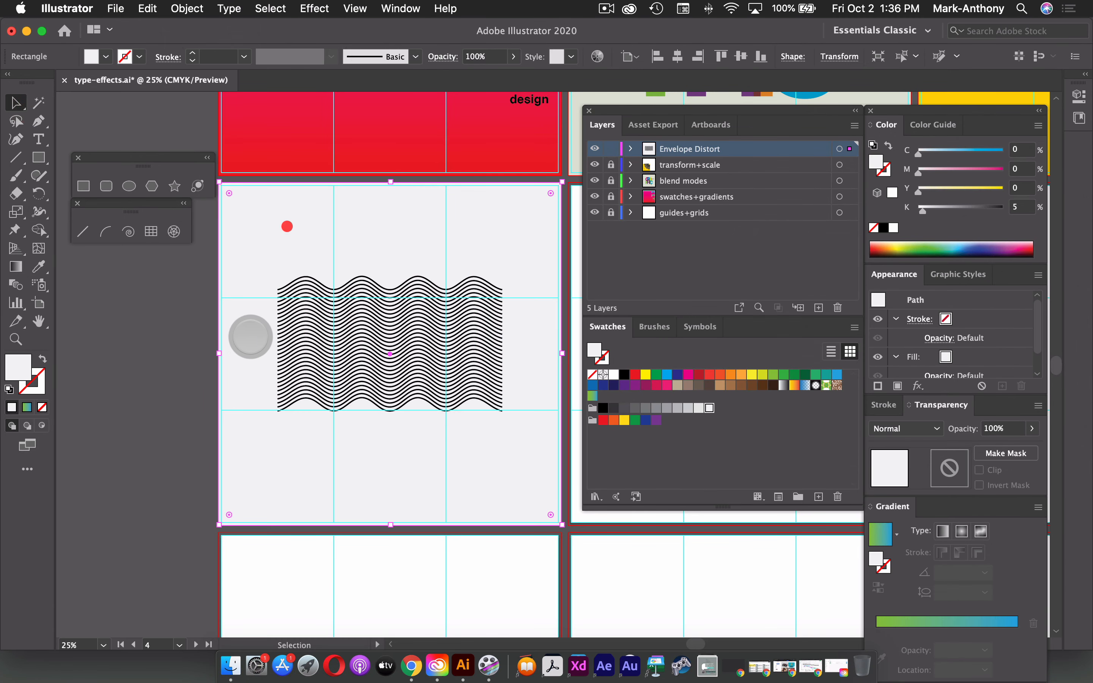
key("super+semicolon")
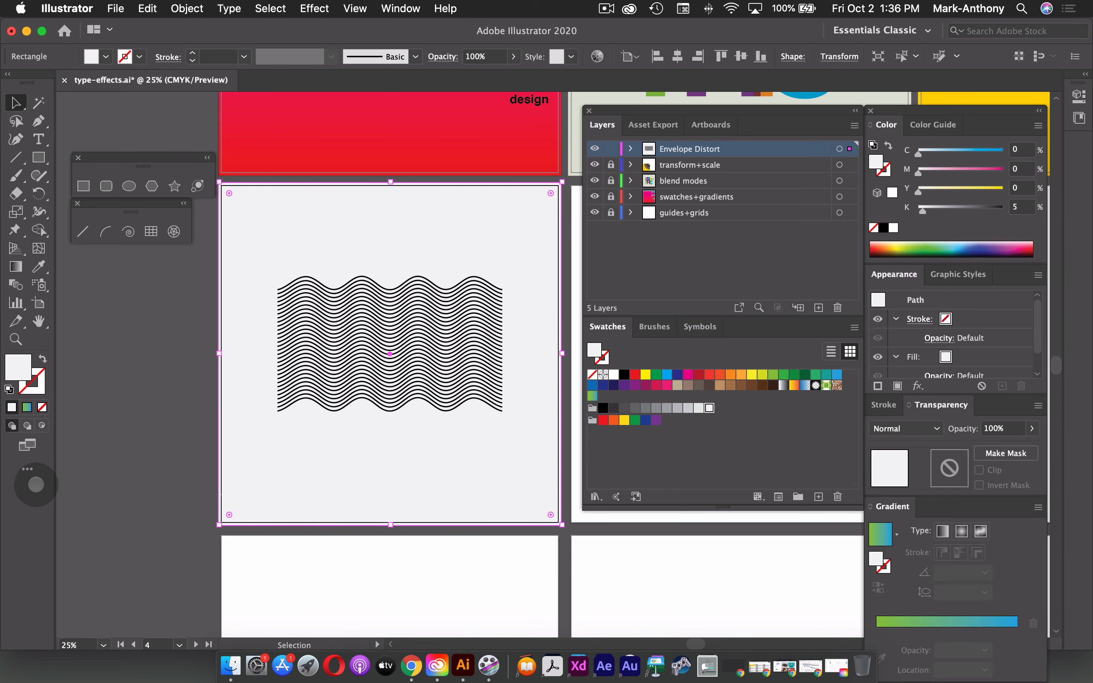
key("super+0")
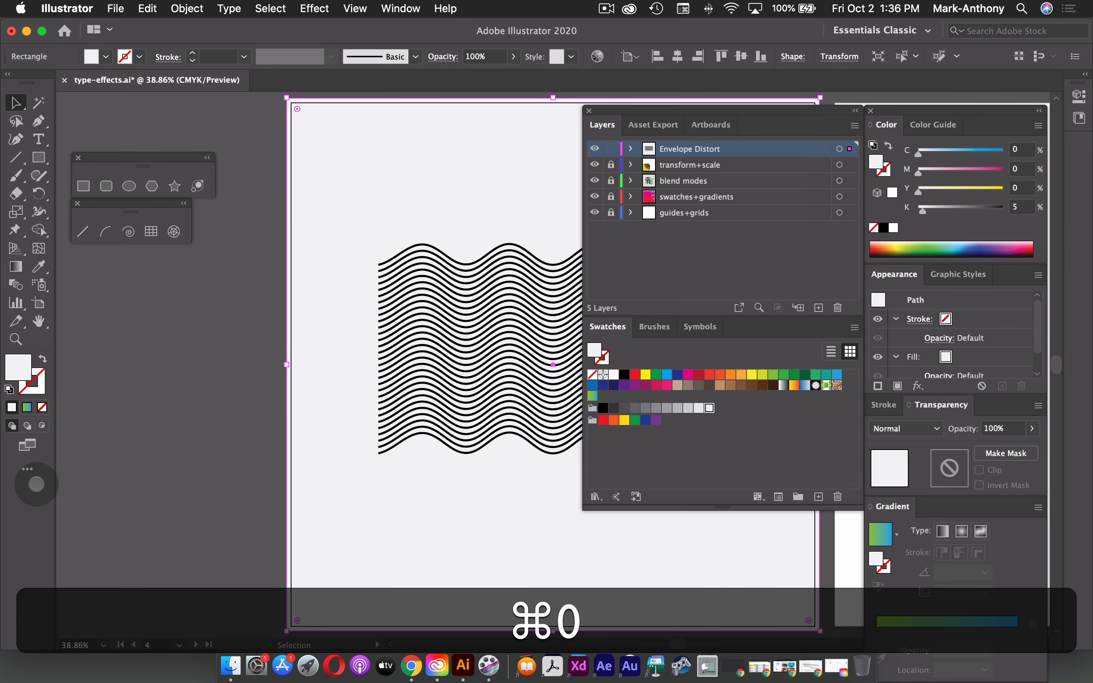
key("Tab")
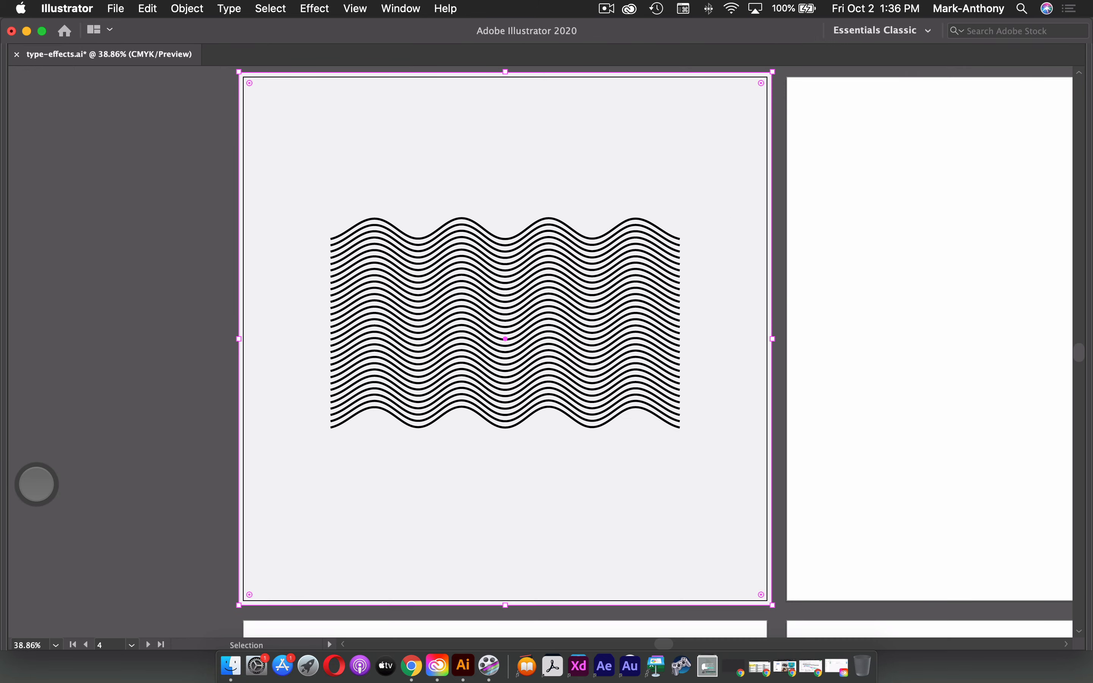
key("Tab")
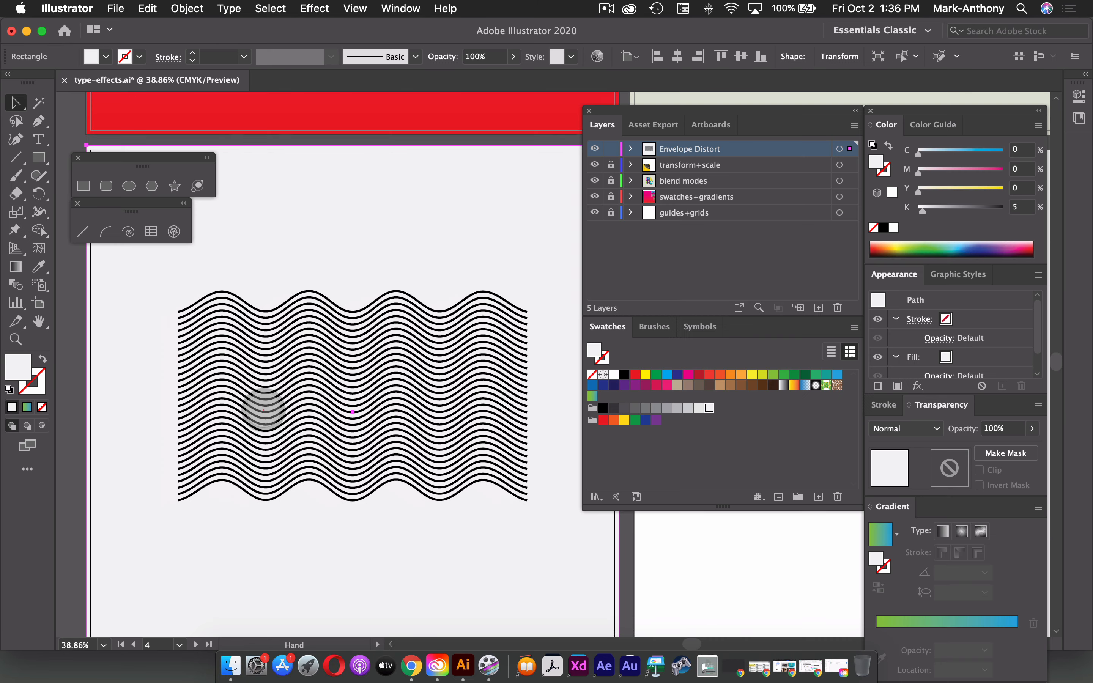
Place a text object over the lower-left part of the wave artwork and set its font size to 200 pt
left_click(261, 405)
left_click(38, 139)
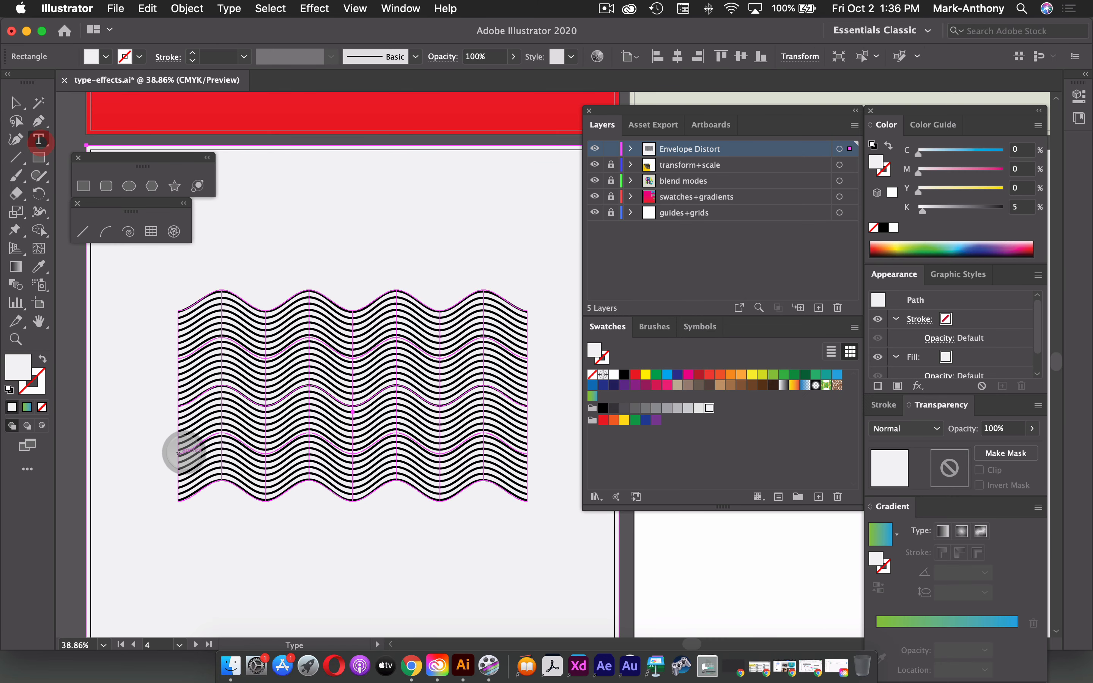
left_click(158, 457)
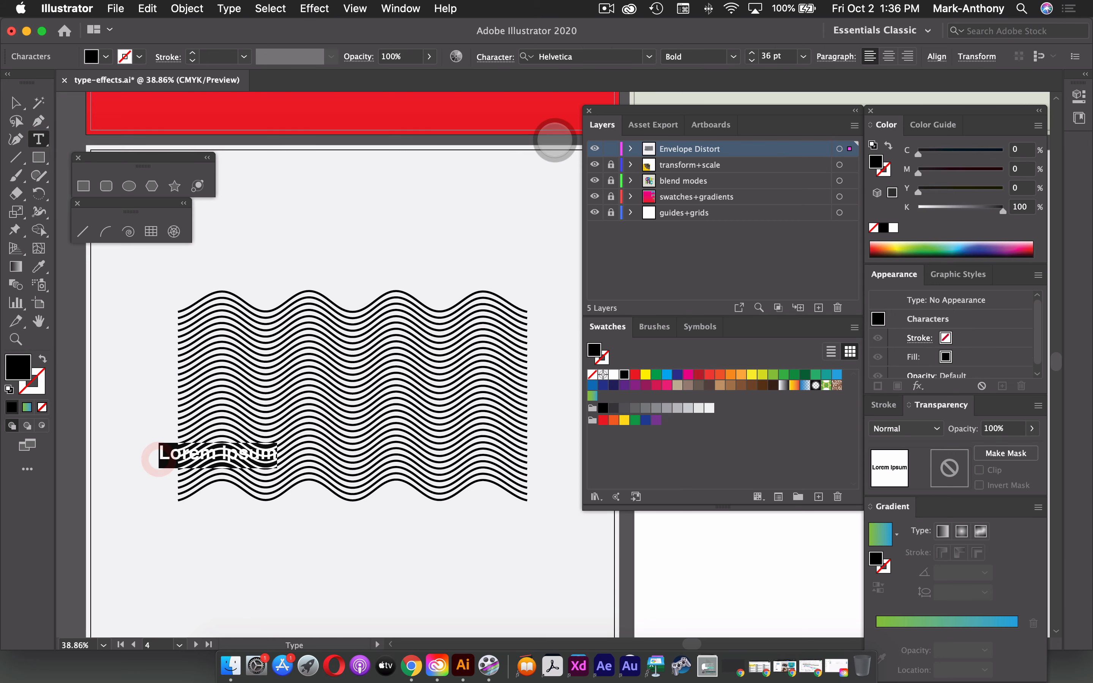
left_click(786, 58)
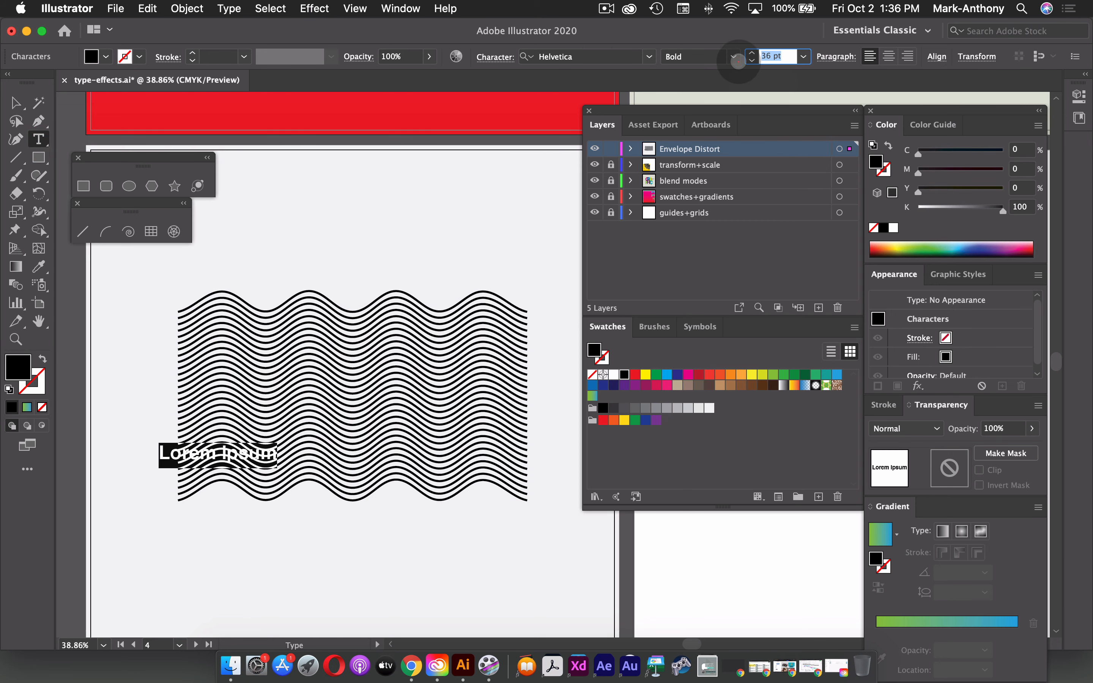
type("200")
key("Tab")
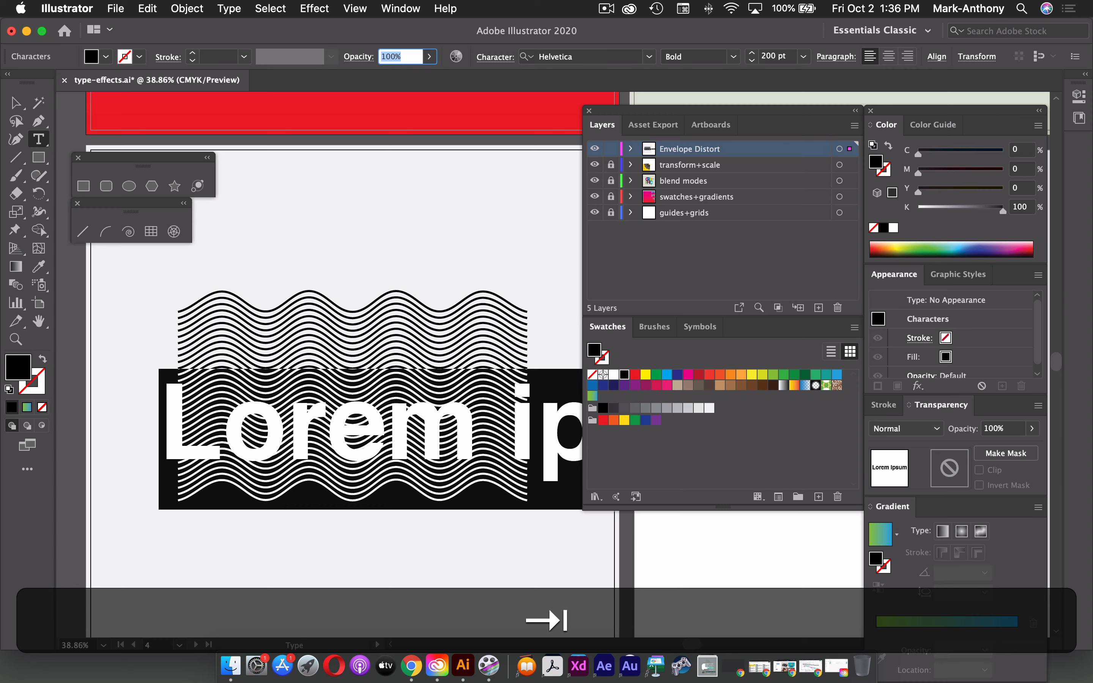
Replace the placeholder text with the word "graphic" and finish editing with the text object selected
type("g")
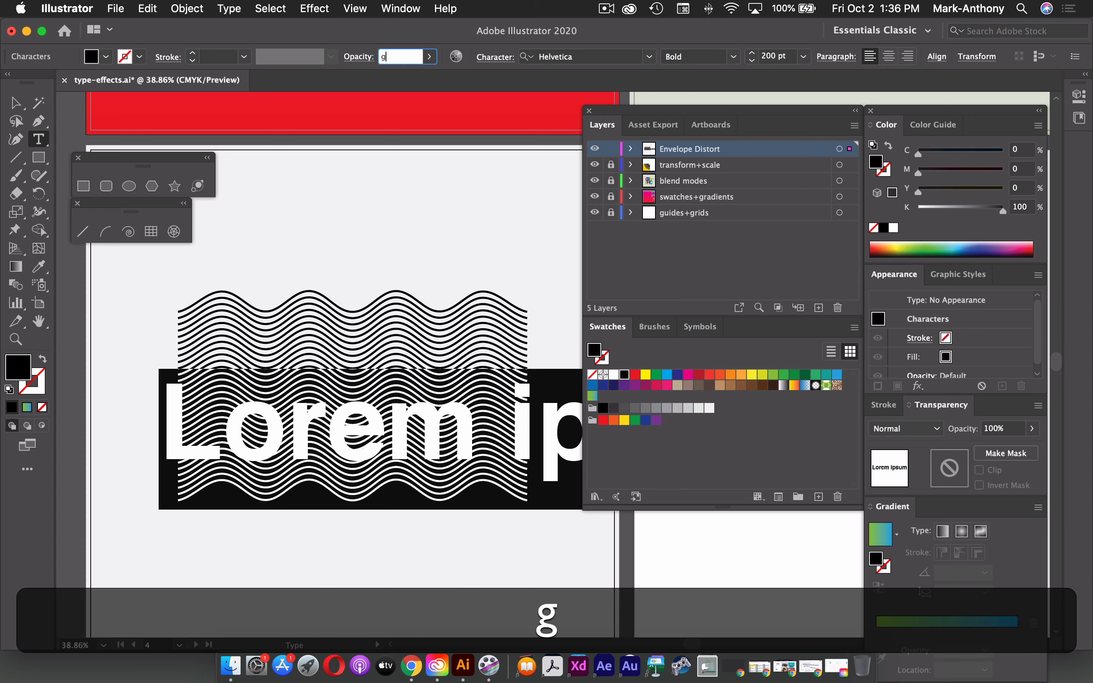
left_click_drag(163, 425, 680, 435)
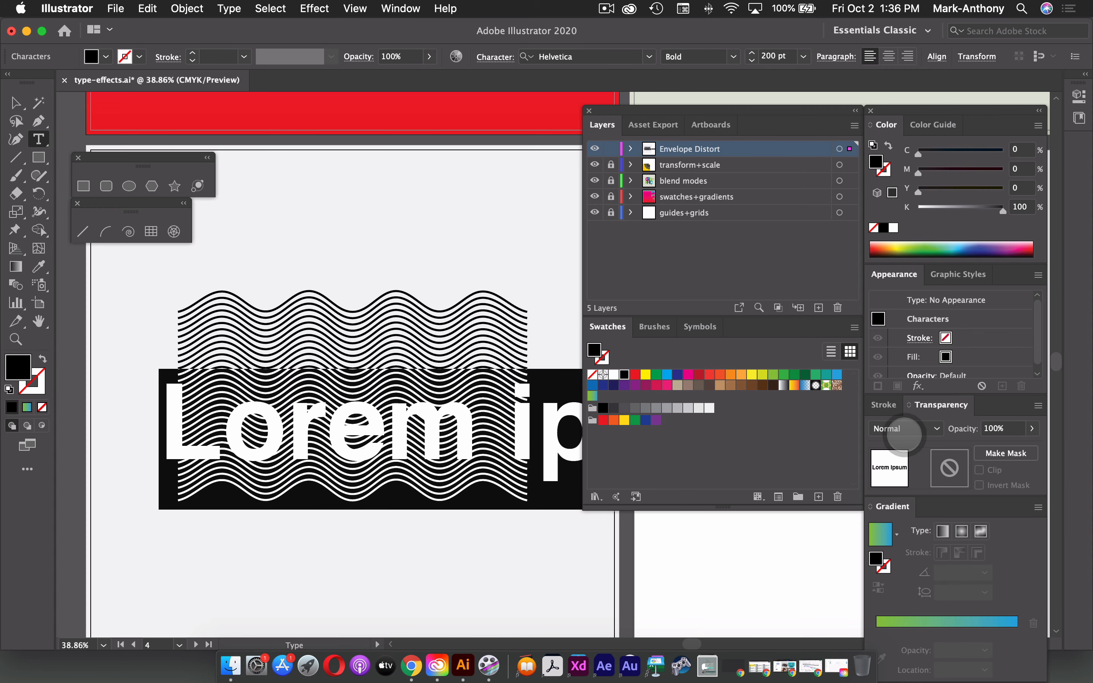
left_click(904, 435)
type("graphic")
key("Escape")
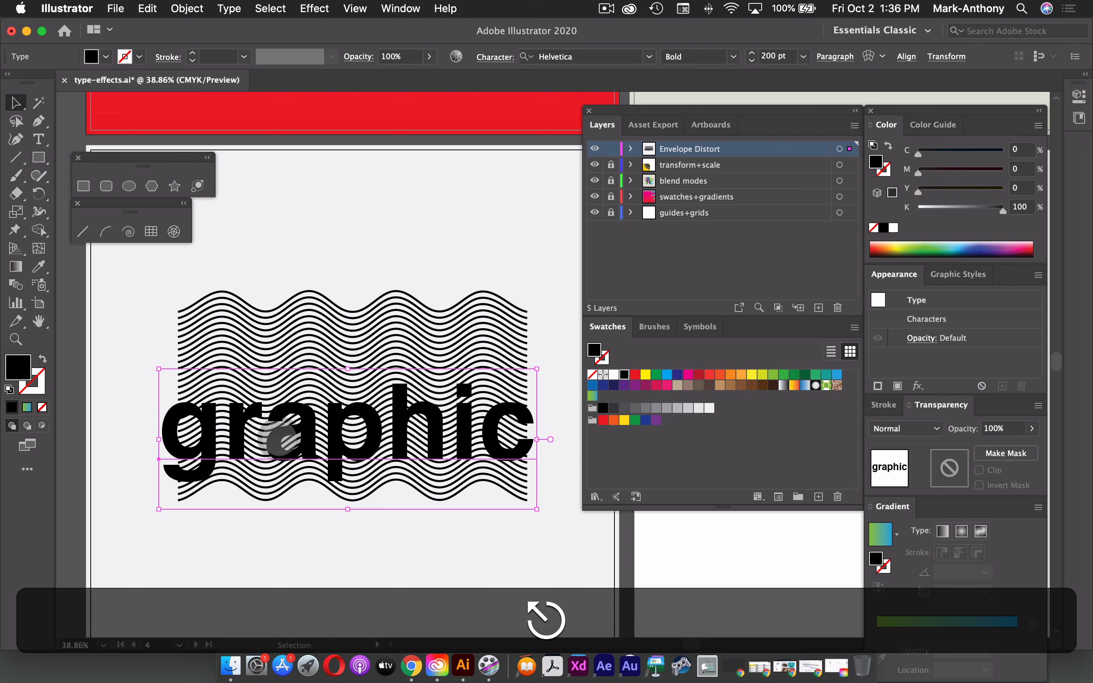
Reduce the font size of the word "graphic" in small increments to 172 pt
key("super+shift+comma")
key("super+shift+comma")
key("super+shift+comma")
key("super+shift+comma")
key("super+shift+comma")
key("super+shift+comma")
key("super+shift+comma")
key("super+shift+comma")
key("super+shift+comma")
key("super+shift+comma")
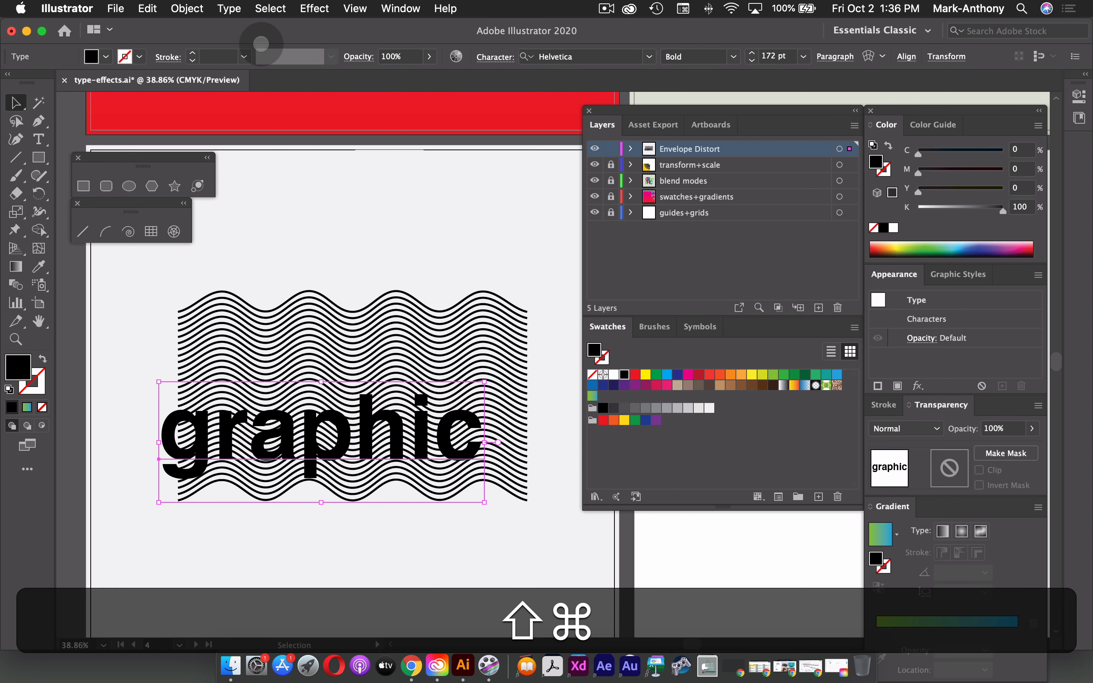
Convert the word "graphic" to outlines and ungroup it into separate letter shapes
key("super+shift+o")
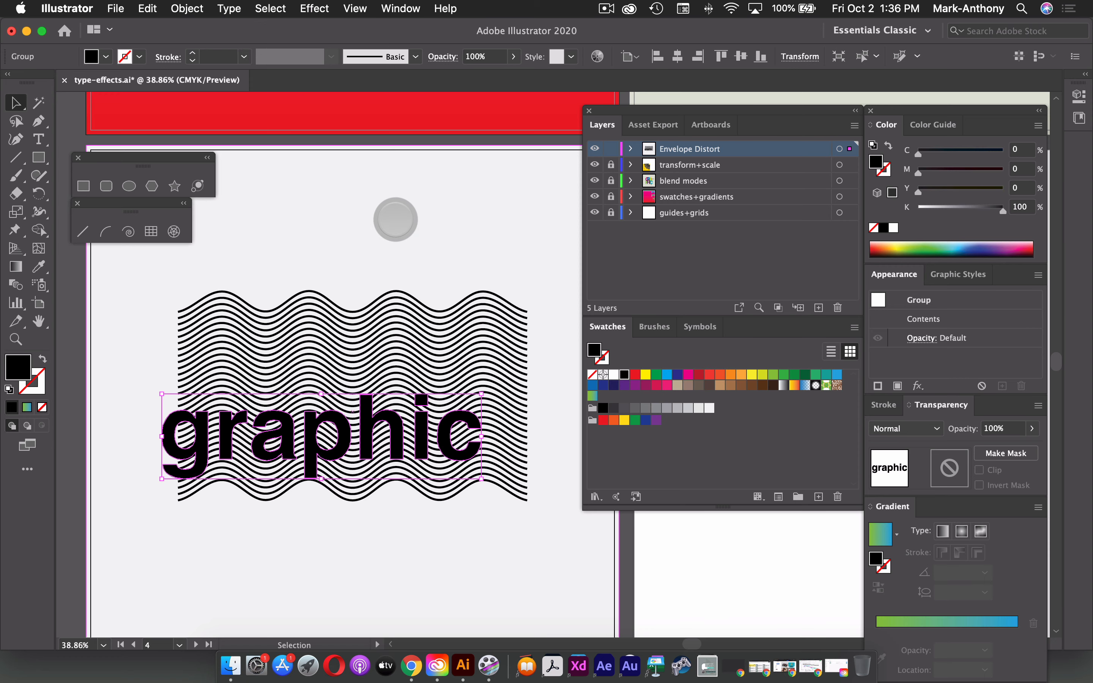
key("super+shift+g")
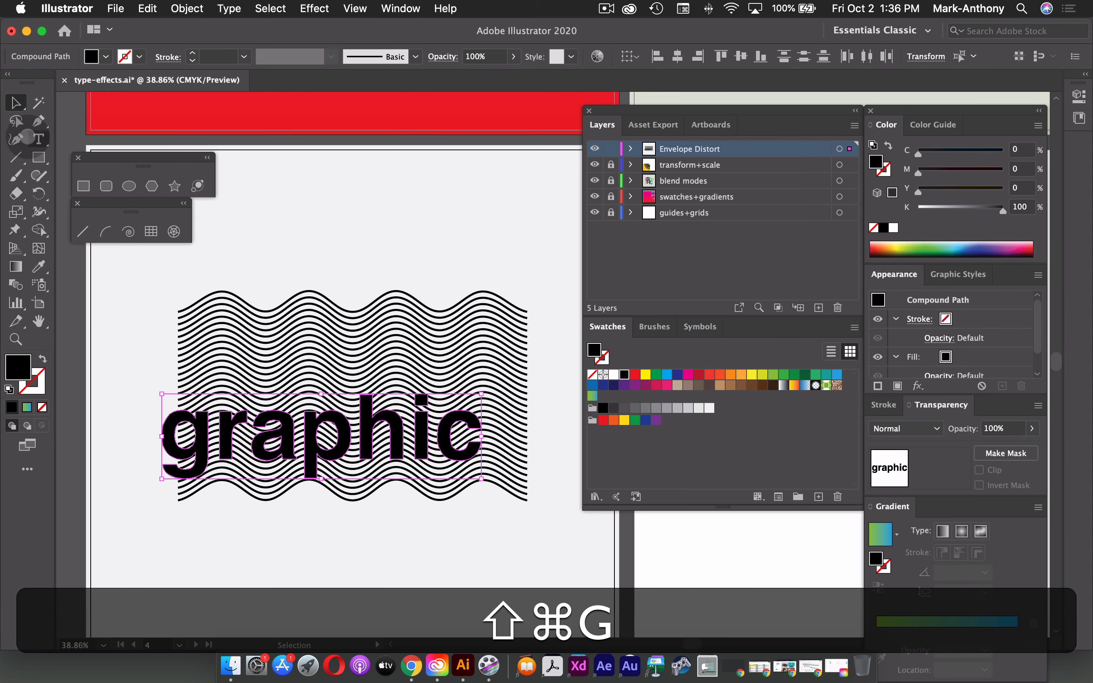
left_click(337, 557)
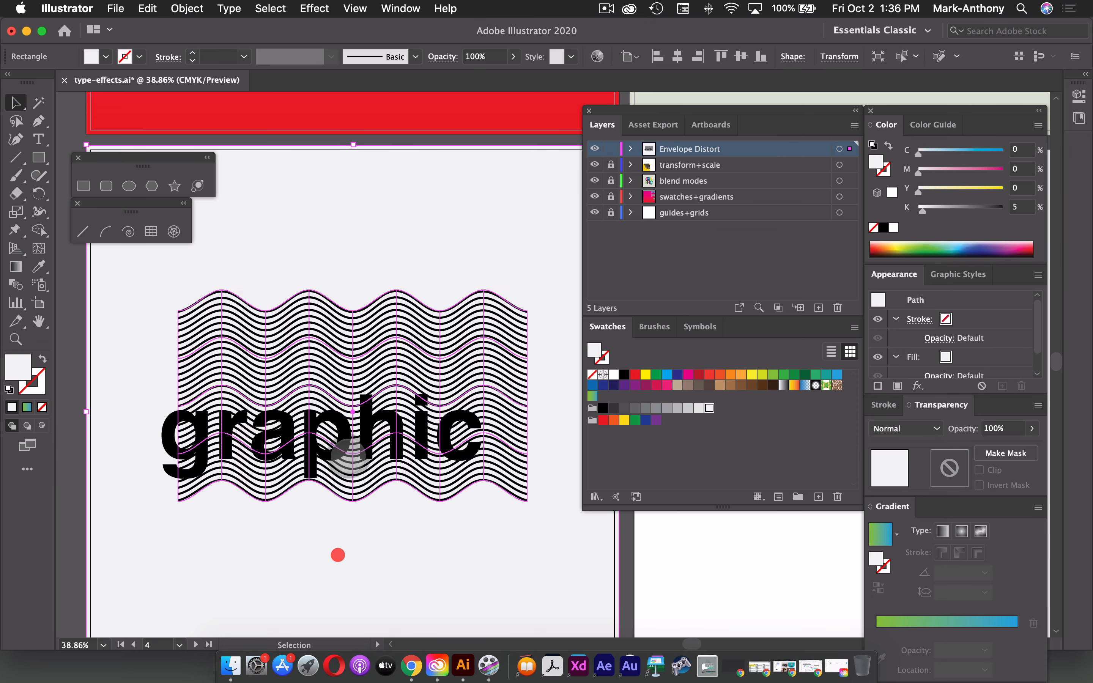
Select the letters p, h, i and c together and move them down and left onto a second line below "gra"
left_click(336, 445)
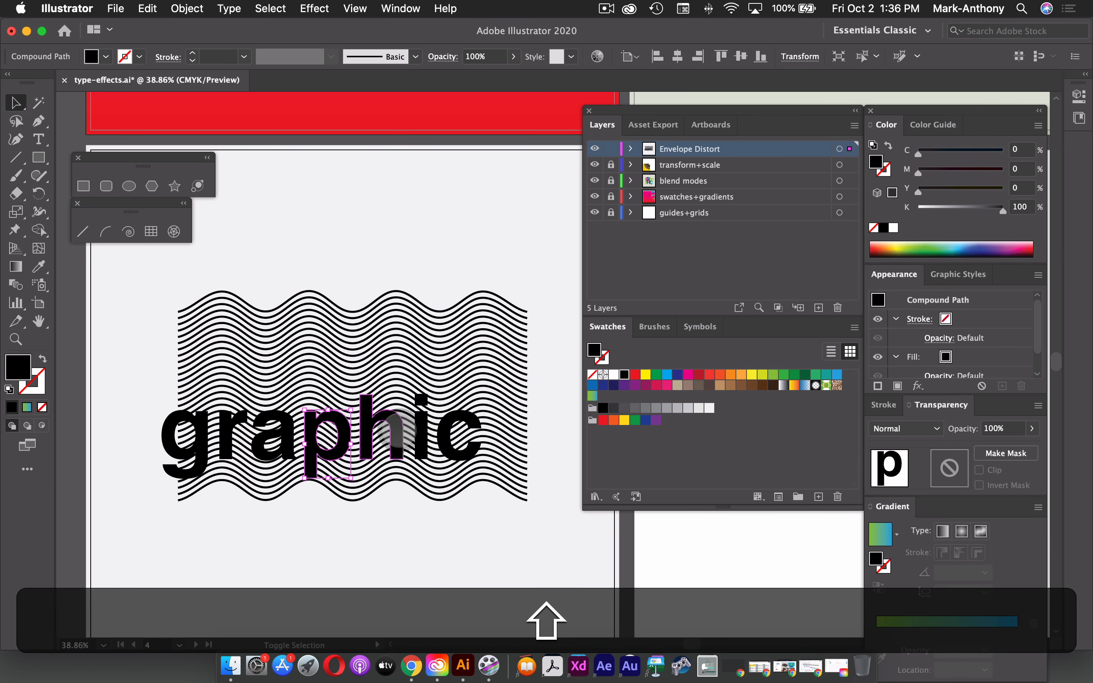
left_click(398, 429, "shift")
left_click(423, 430, "shift")
left_click(447, 427, "shift")
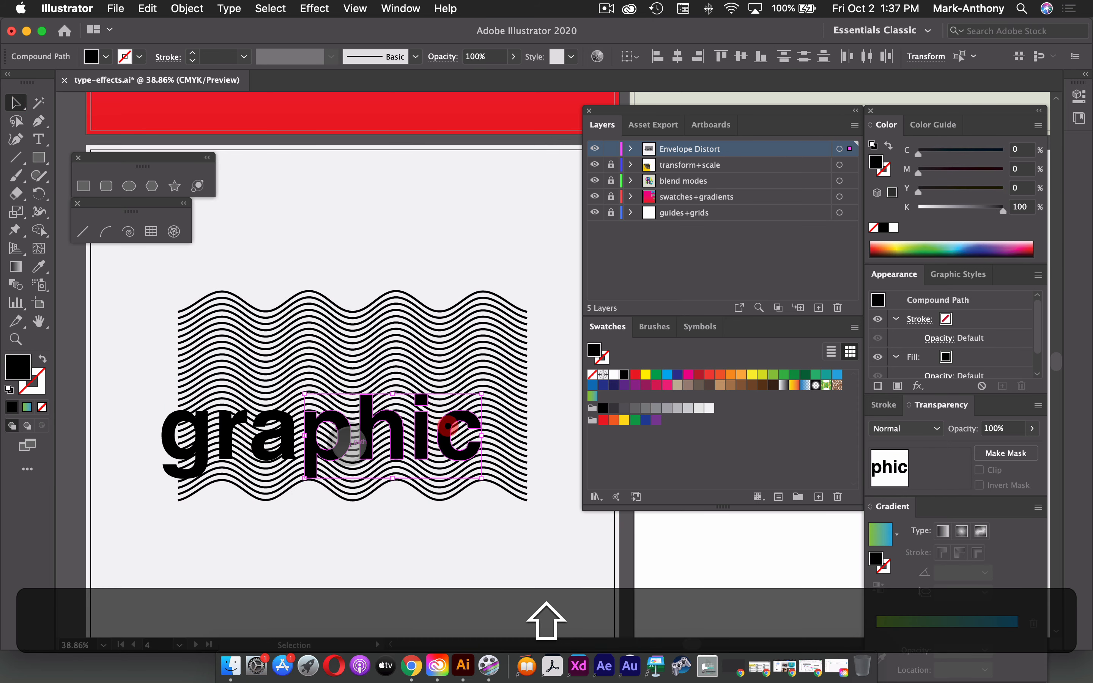
left_click_drag(343, 436, 270, 497)
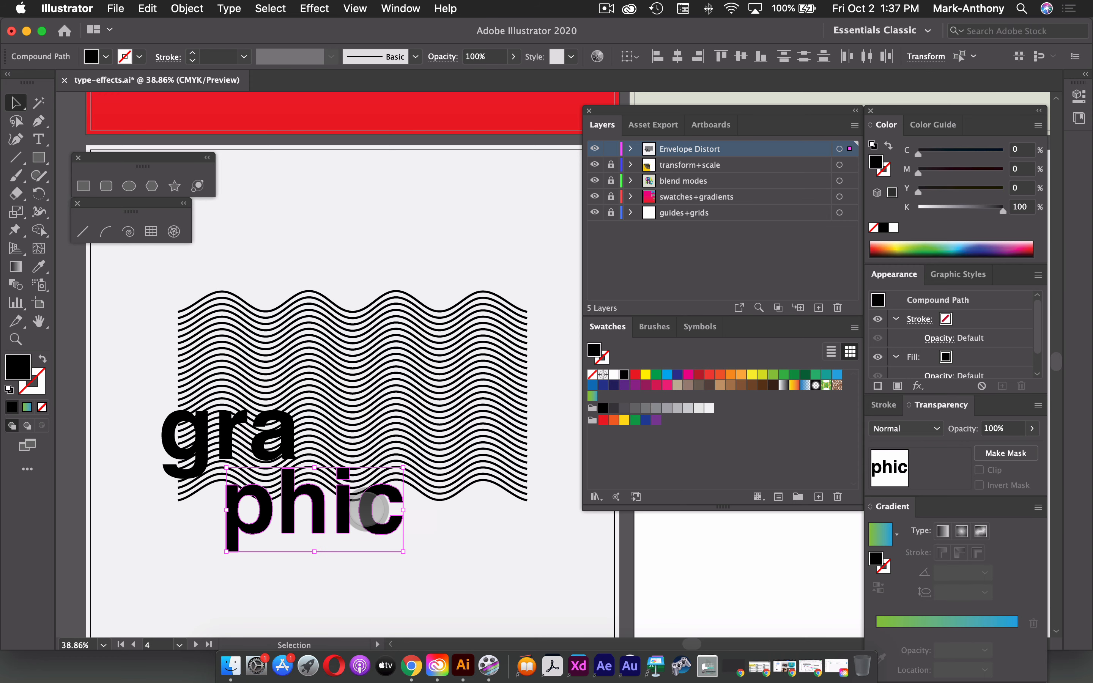
Nudge the letters "phic" right and up in large increments so they sit close beneath "gra" with a stepped offset
key("shift+Right")
key("shift+Right")
key("shift+Right")
key("shift+Right")
key("shift+Right")
key("shift+Right")
key("shift+Right")
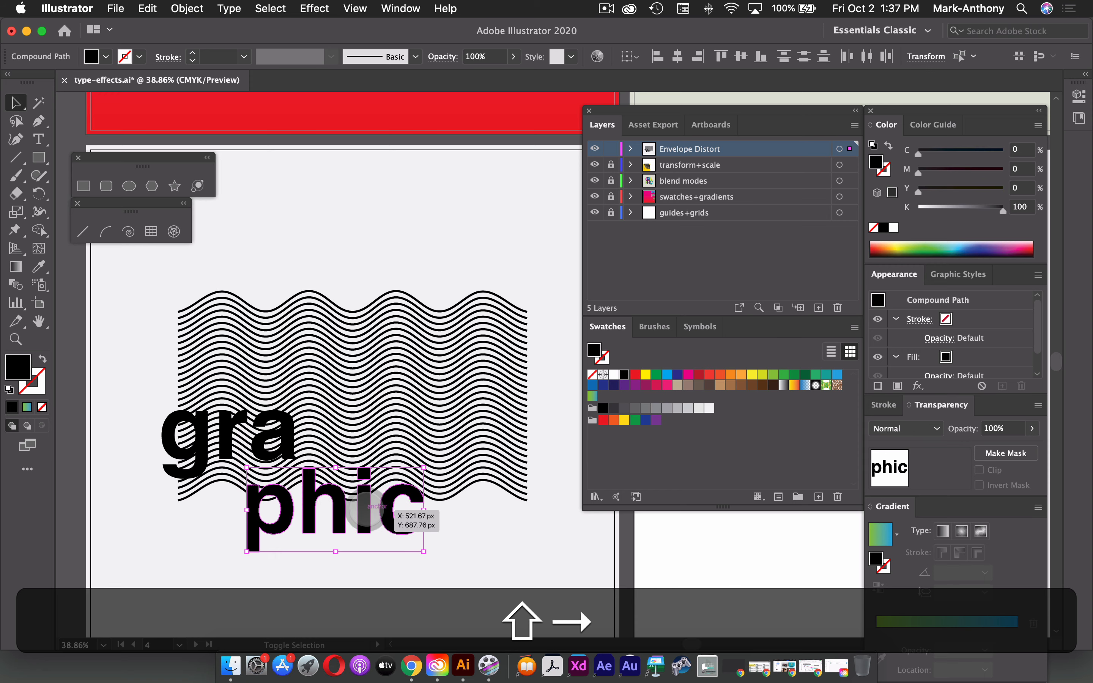
key("shift+Up")
key("shift+Up")
key("shift+Up")
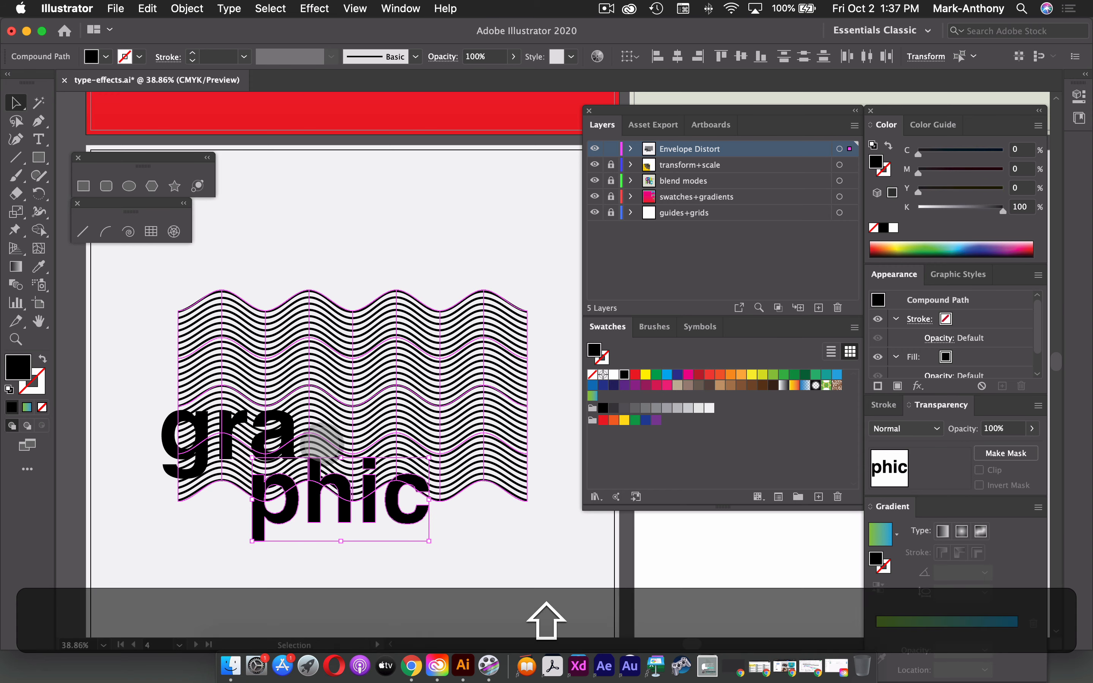
Group all the letters of both lines and fill the group with the lightest grey swatch, 5% black
left_click(256, 421, "shift")
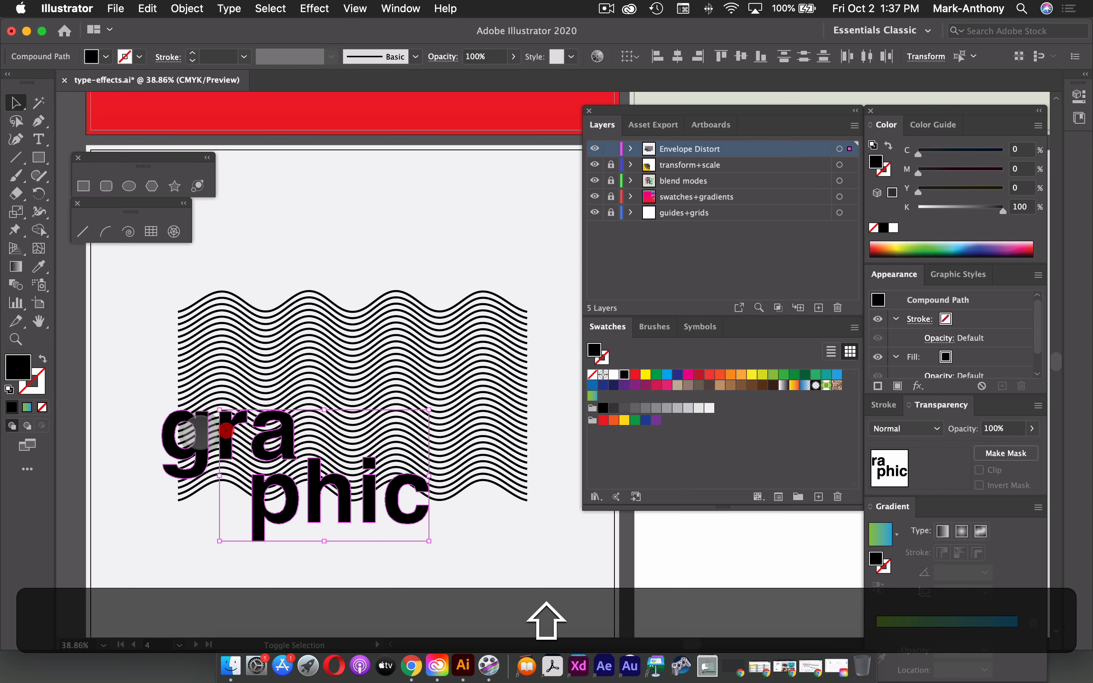
left_click(199, 433, "shift")
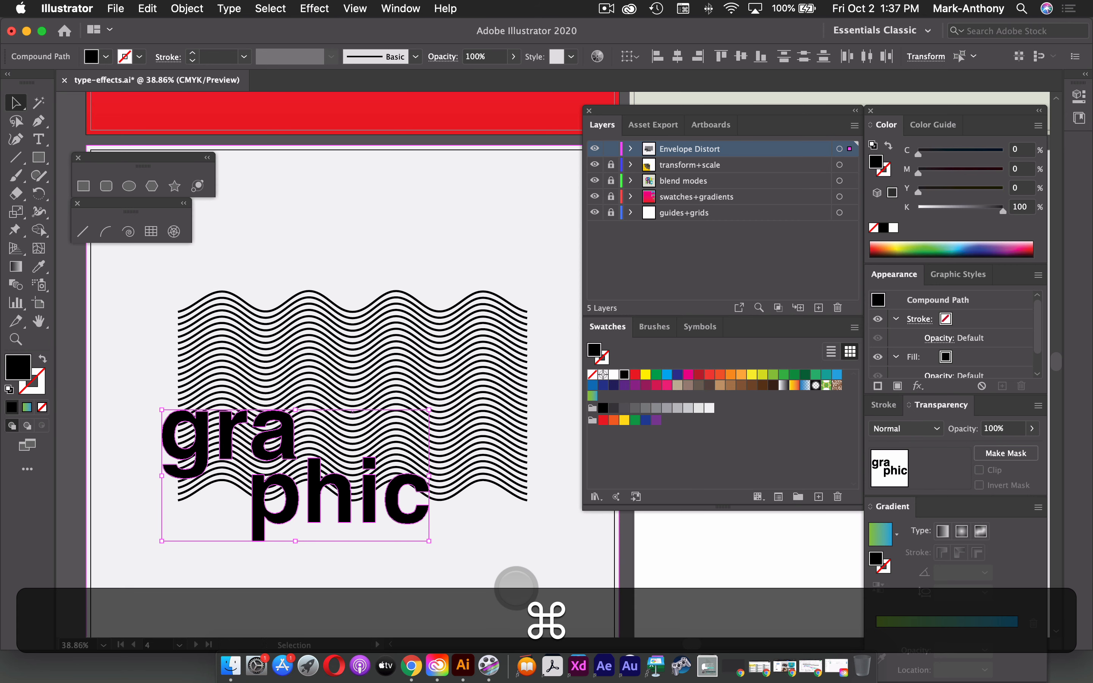
key("super+g")
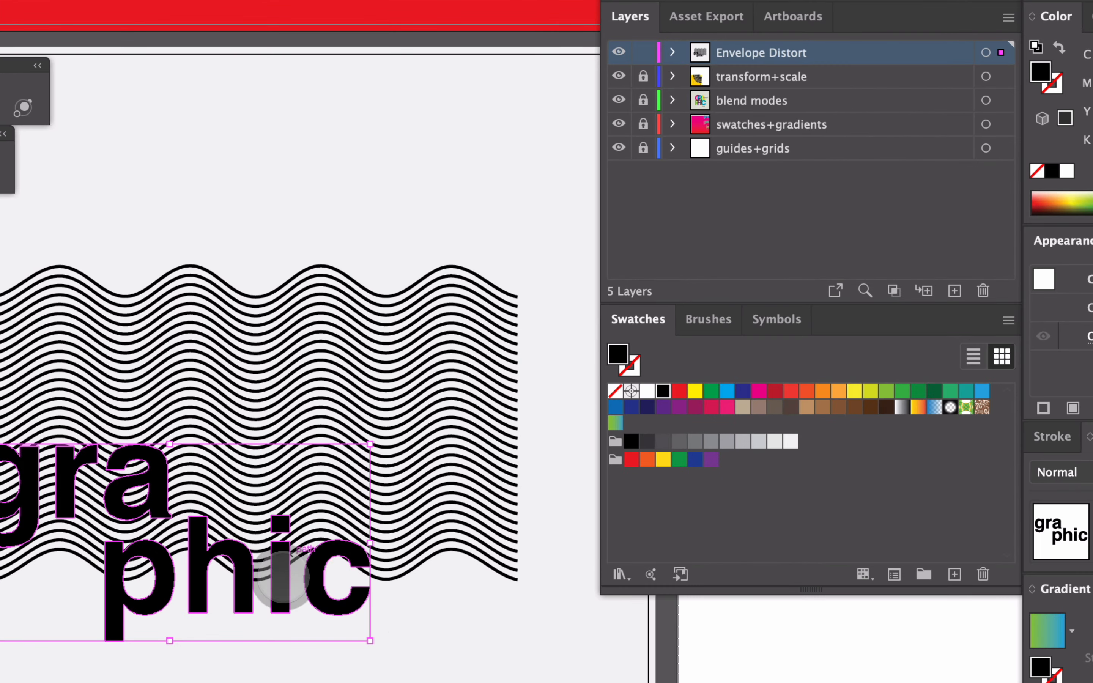
left_click(790, 441)
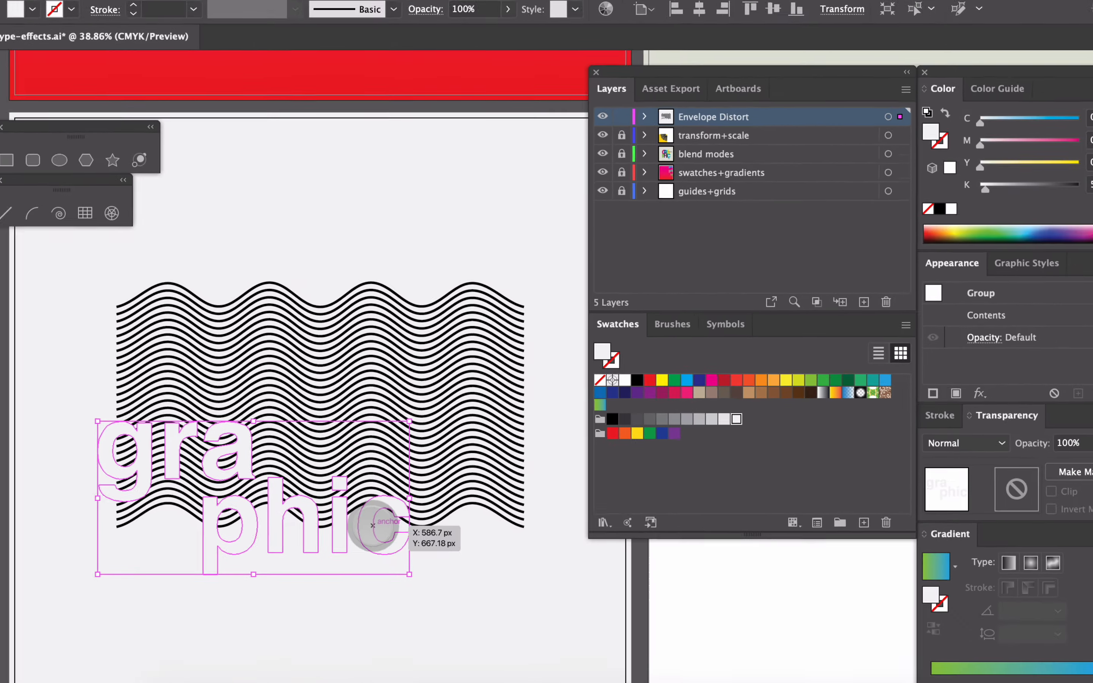
Move the lettering group up and right onto the lower-left part of the waves and fine-tune its position with small leftward nudges
left_click_drag(316, 578, 332, 542)
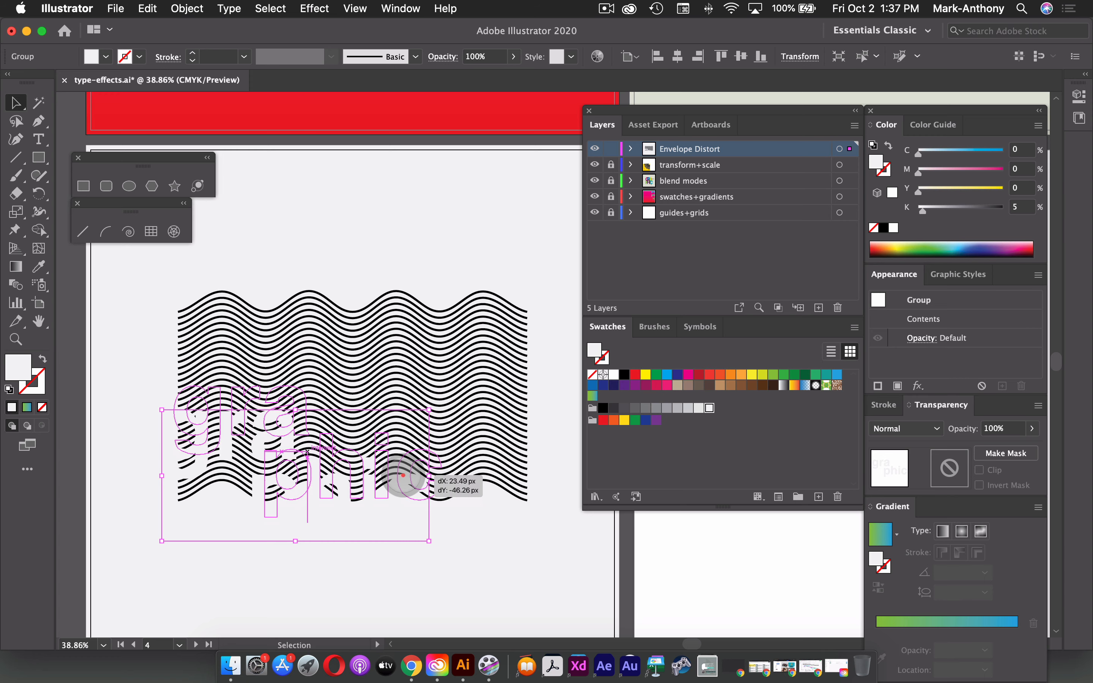
left_click_drag(403, 475, 403, 475)
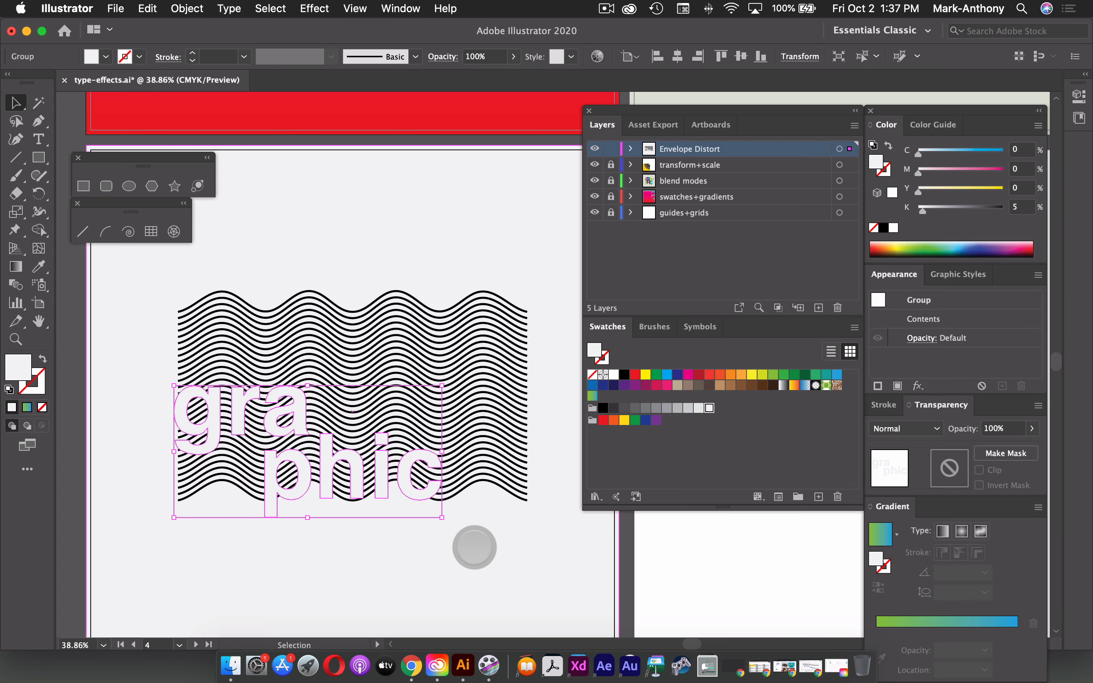
key("Left")
key("Left")
key("Left")
key("Left")
key("Left")
key("Left")
key("Left")
key("Left")
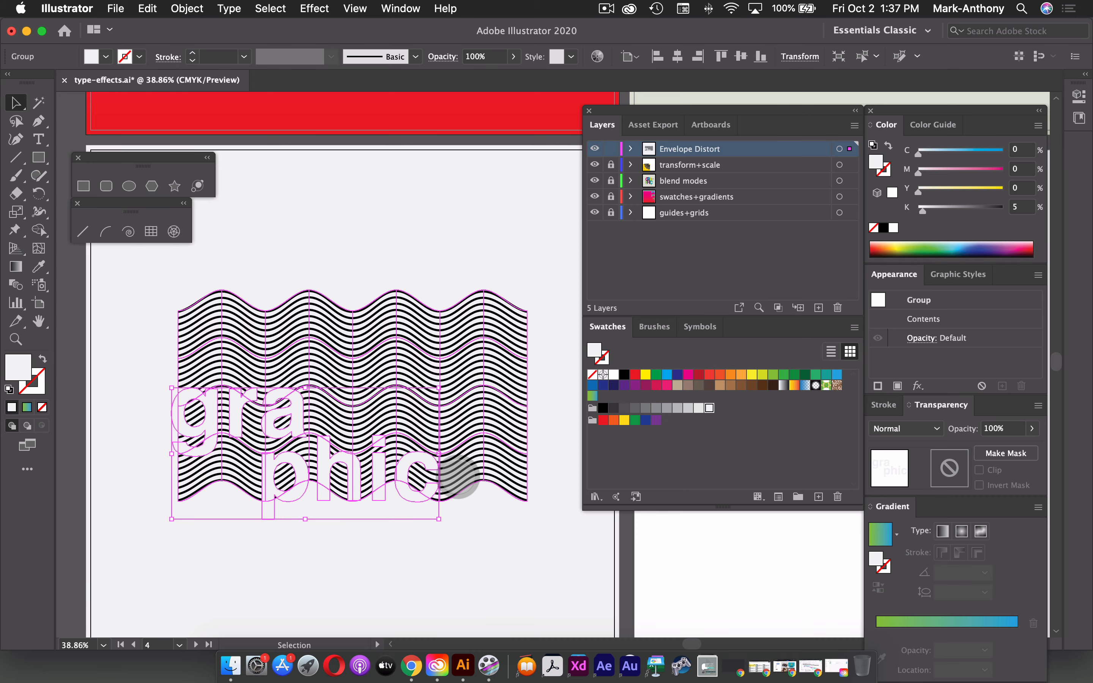
Enlarge the lettering group slightly in proportion from its upper-right corner, nudge it down a little and deselect it
left_click_drag(438, 386, 475, 376)
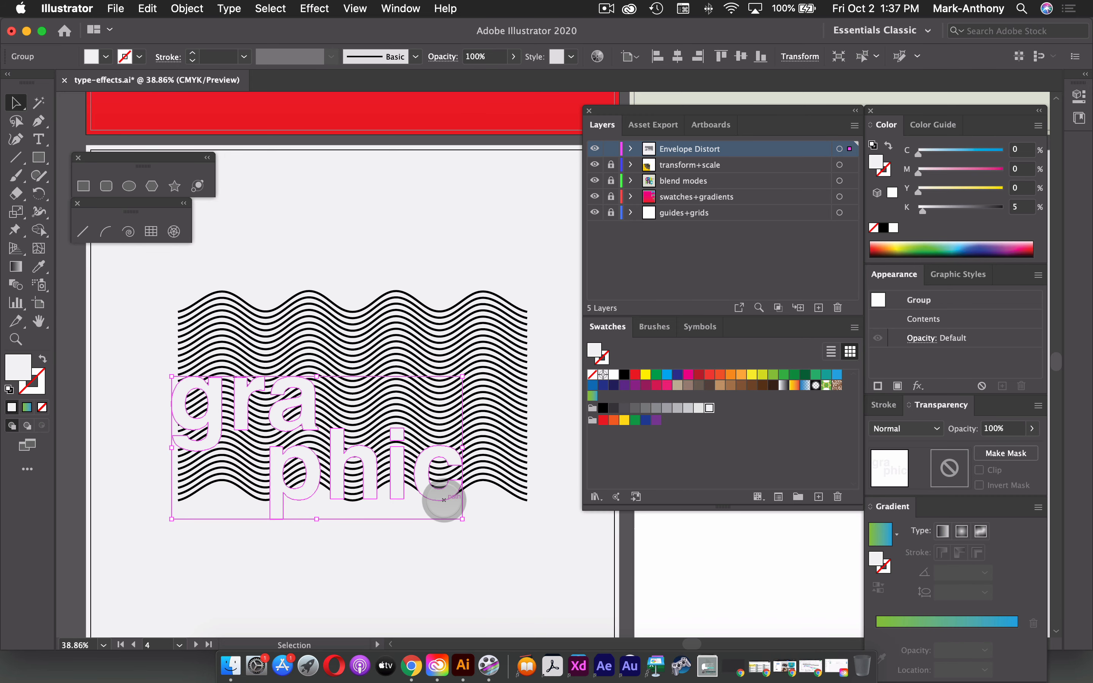
key("Down")
key("Down")
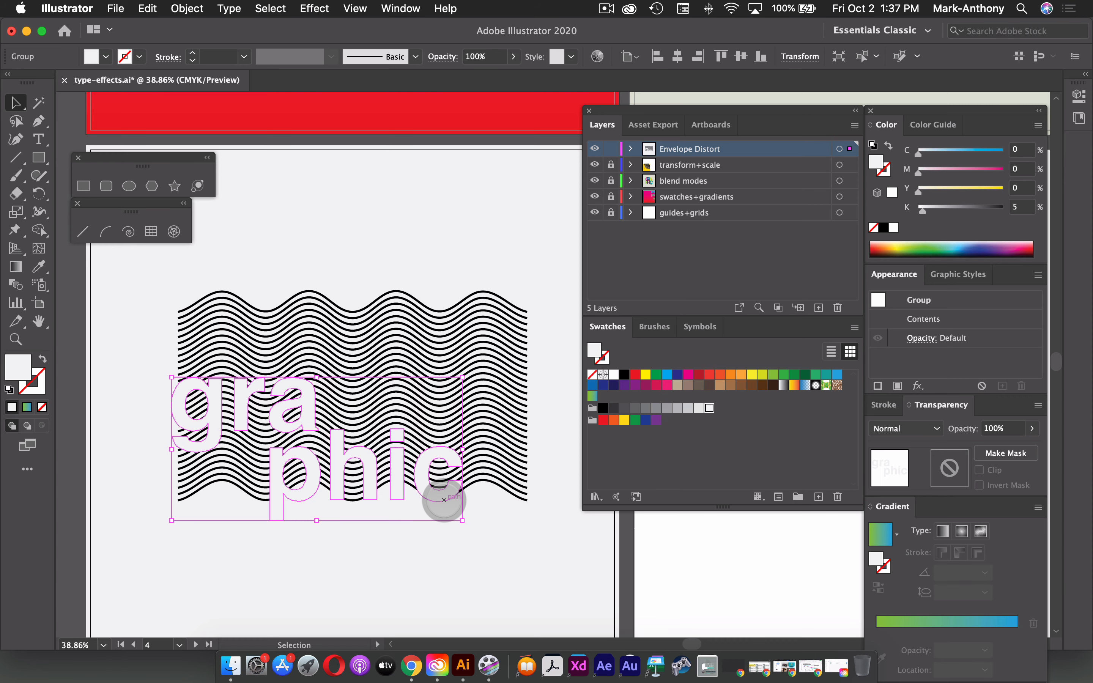
left_click(418, 573)
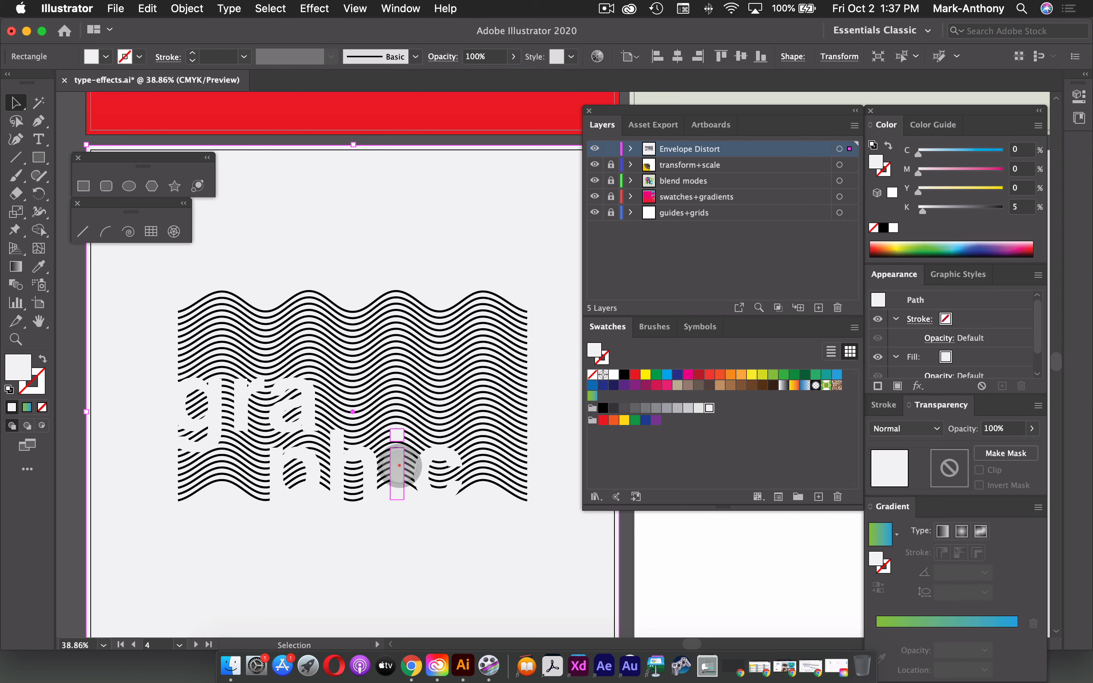
Group the lettering together with the wave artwork
left_click(397, 461)
left_click(419, 348, "shift")
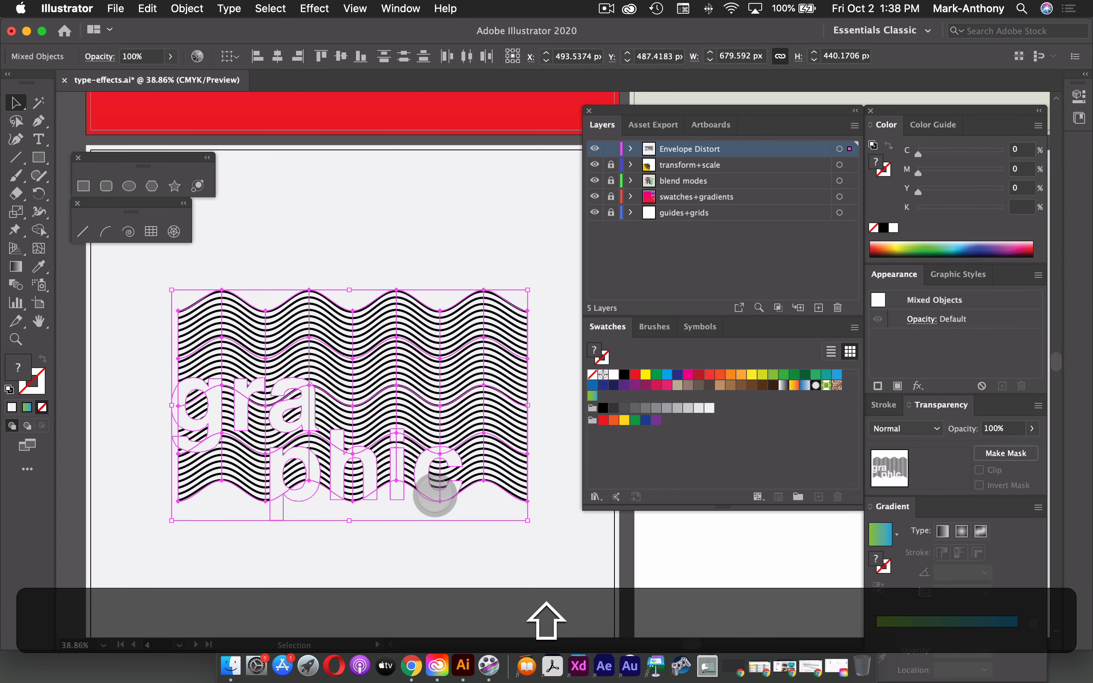
key("super+g")
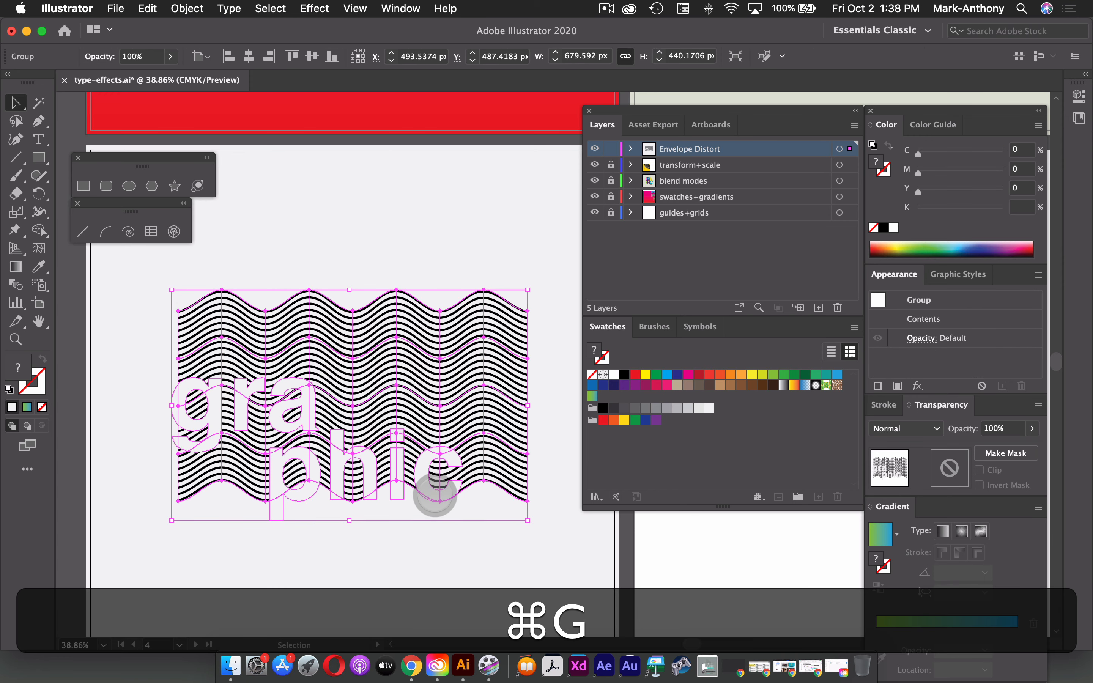
Show the guides and move the combined group left until the waves align with the artboard's left margin guide
key("super+semicolon")
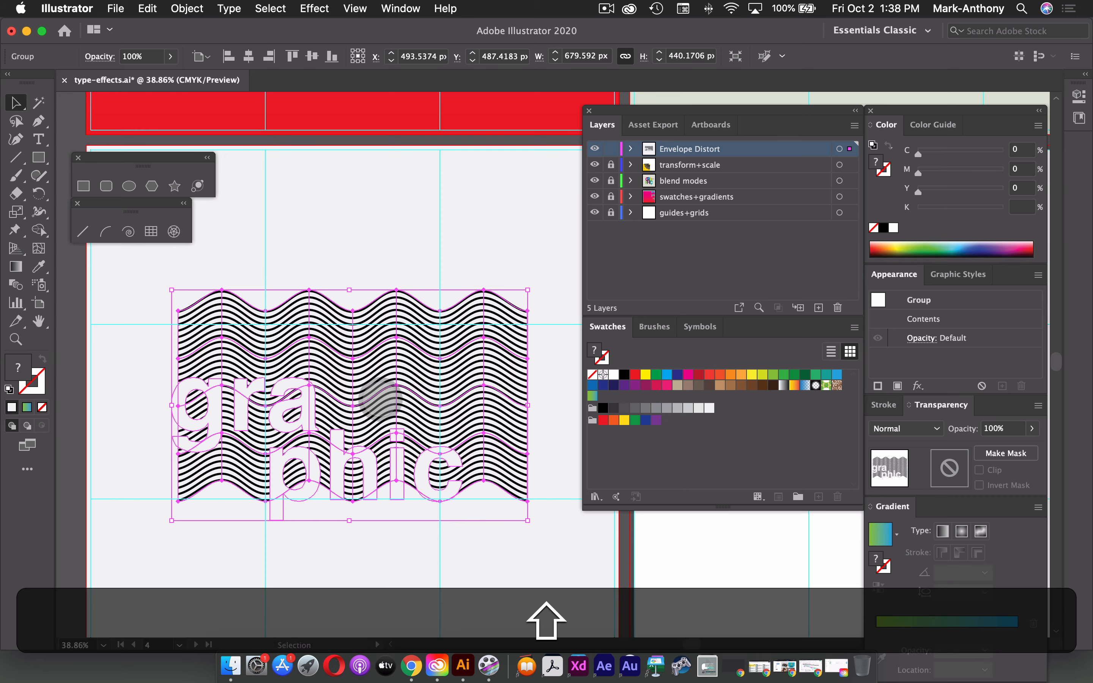
left_click_drag(380, 398, 290, 401)
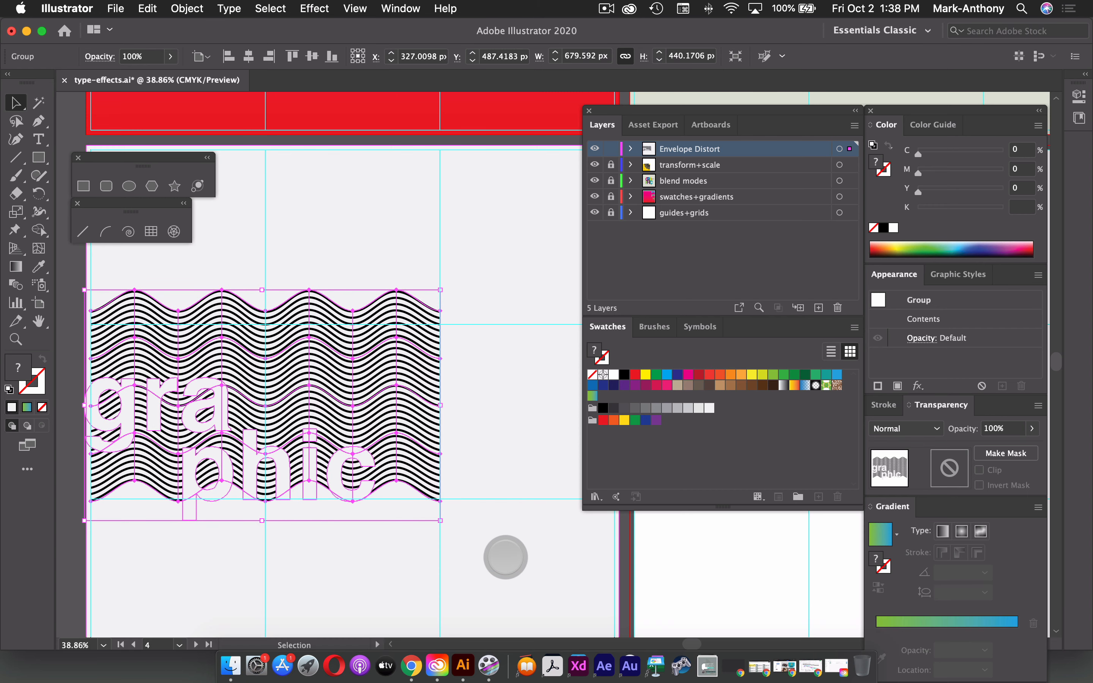
left_click(506, 557)
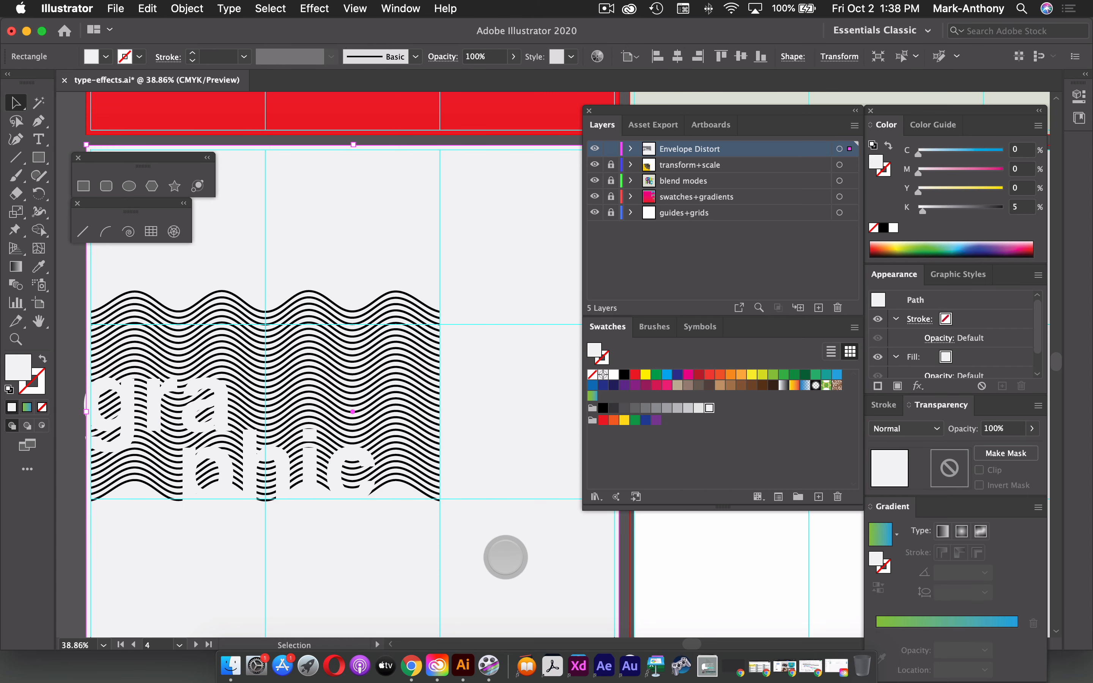
Try rotating the combined group 90° clockwise and moving it to the artboard's upper edge with panels hidden, and undo both changes
left_click(344, 375)
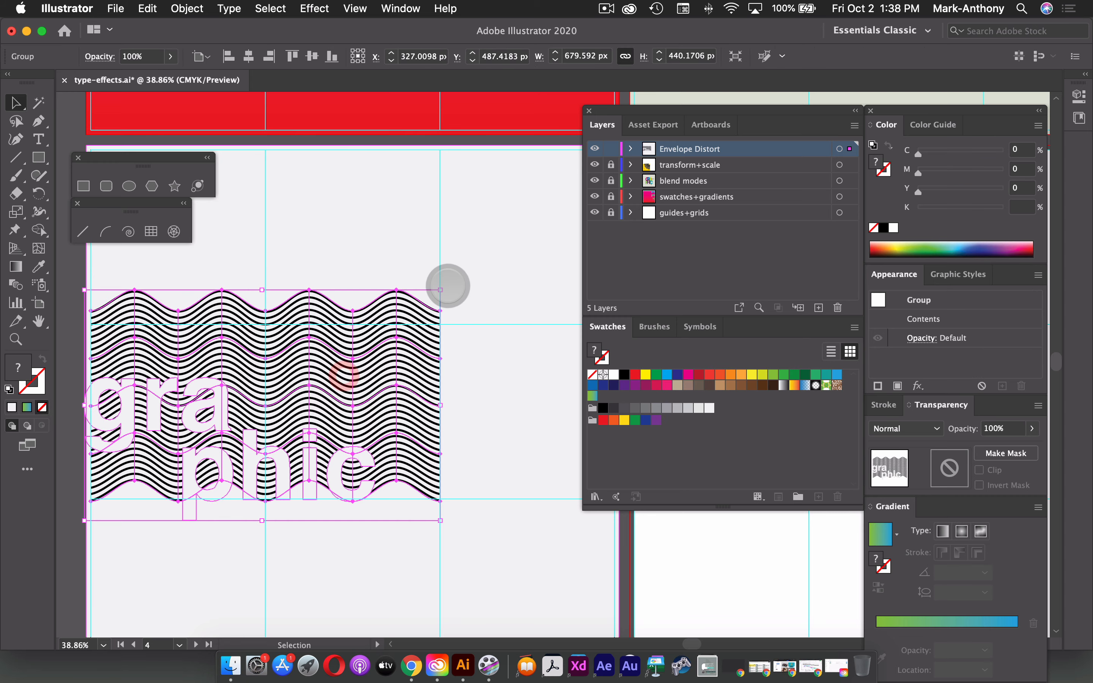
left_click_drag(449, 283, 332, 548)
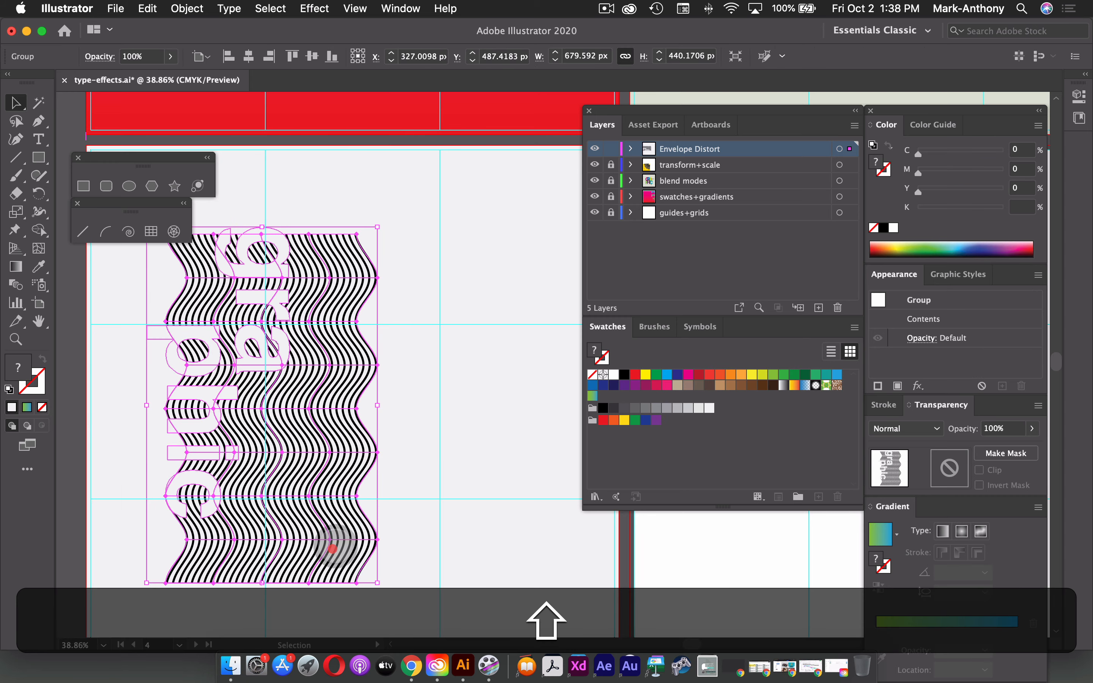
mouse_move(339, 437)
left_mouse_down()
mouse_move(337, 368)
mouse_move(353, 362)
left_mouse_up()
key("Tab")
key("cmd+z")
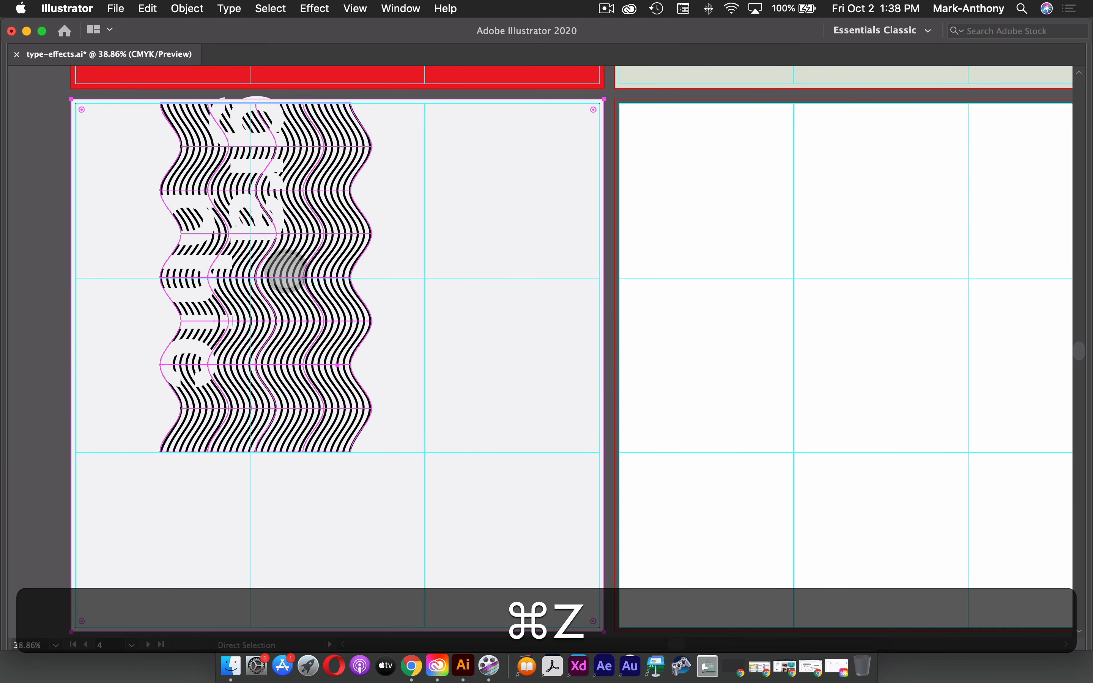
key("a")
key("cmd+z")
key("v")
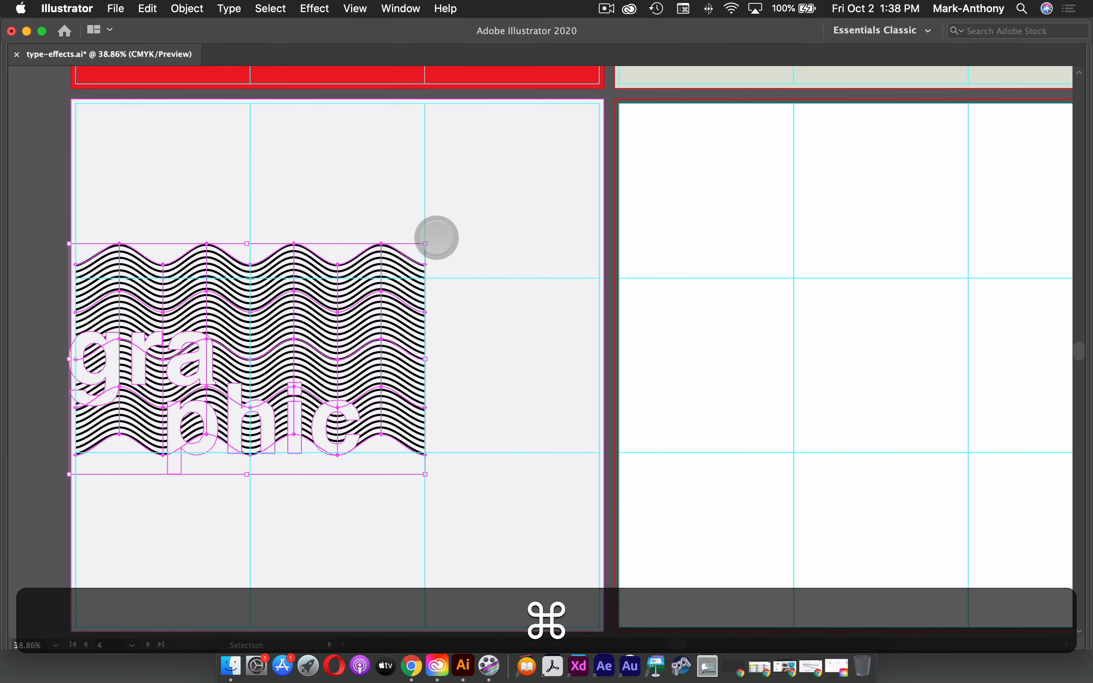
Try rotating the combined group about 45° counterclockwise and shifting it right, and undo both changes
left_click_drag(429, 235, 342, 176)
mouse_move(309, 361)
left_mouse_down()
mouse_move(375, 377)
mouse_move(410, 371)
mouse_move(362, 364)
left_mouse_up()
left_click(489, 469)
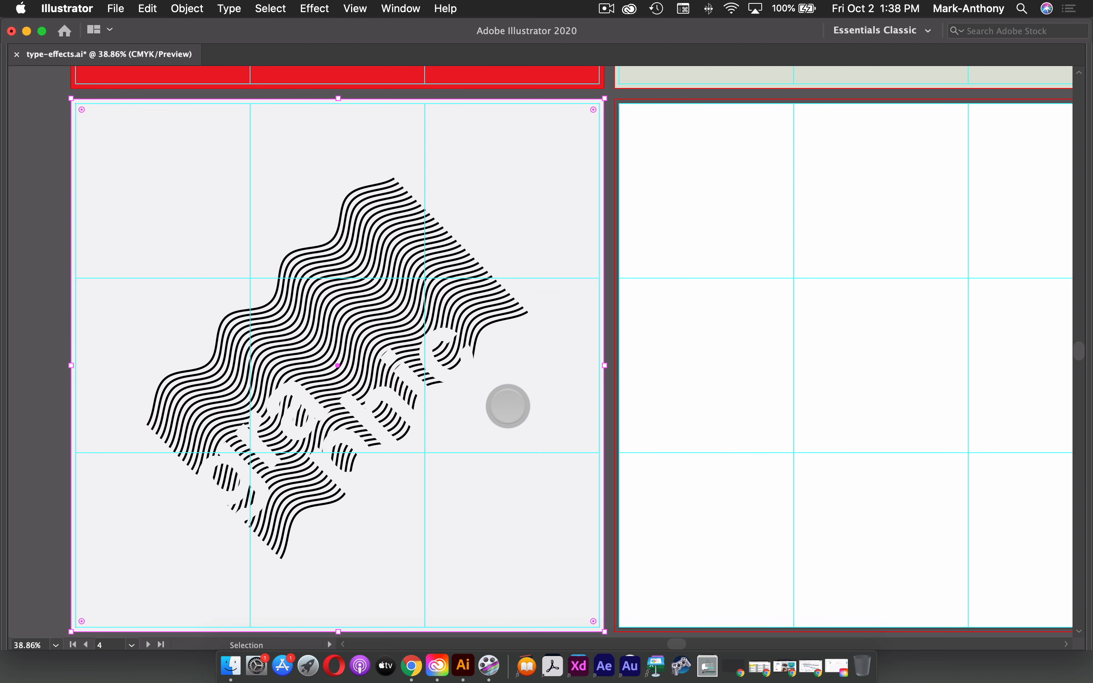
key("super+z")
key("super+z")
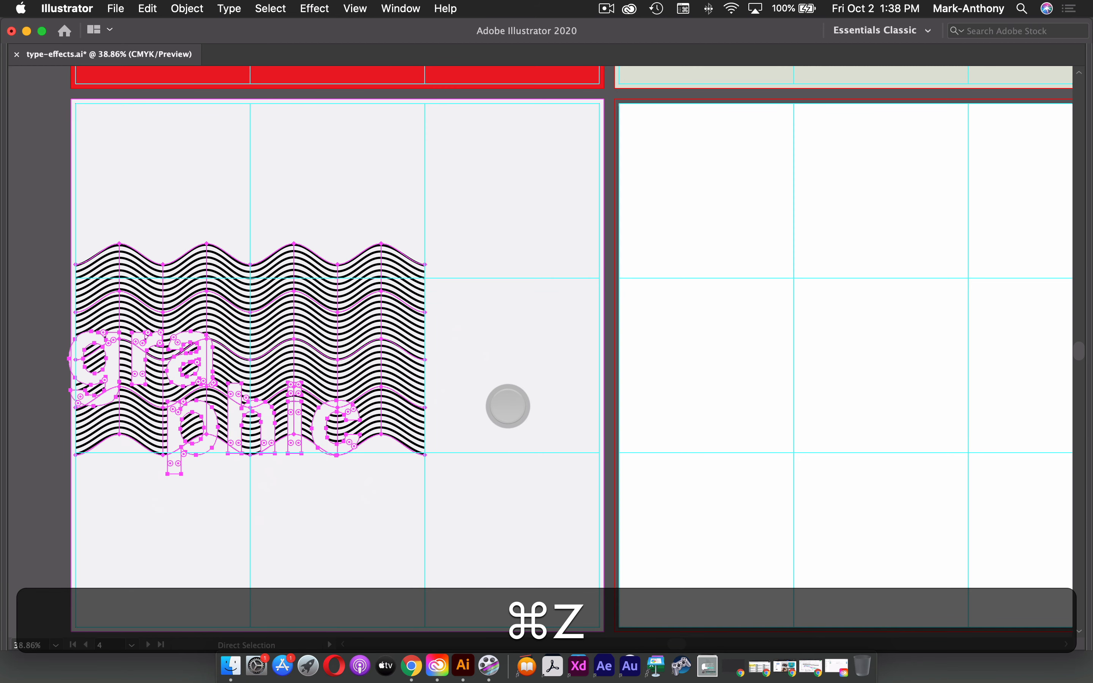
Move the combined group right, off the artboard's left margin, and down until the wave tops sit just below the upper horizontal guide
left_click_drag(361, 357, 399, 357)
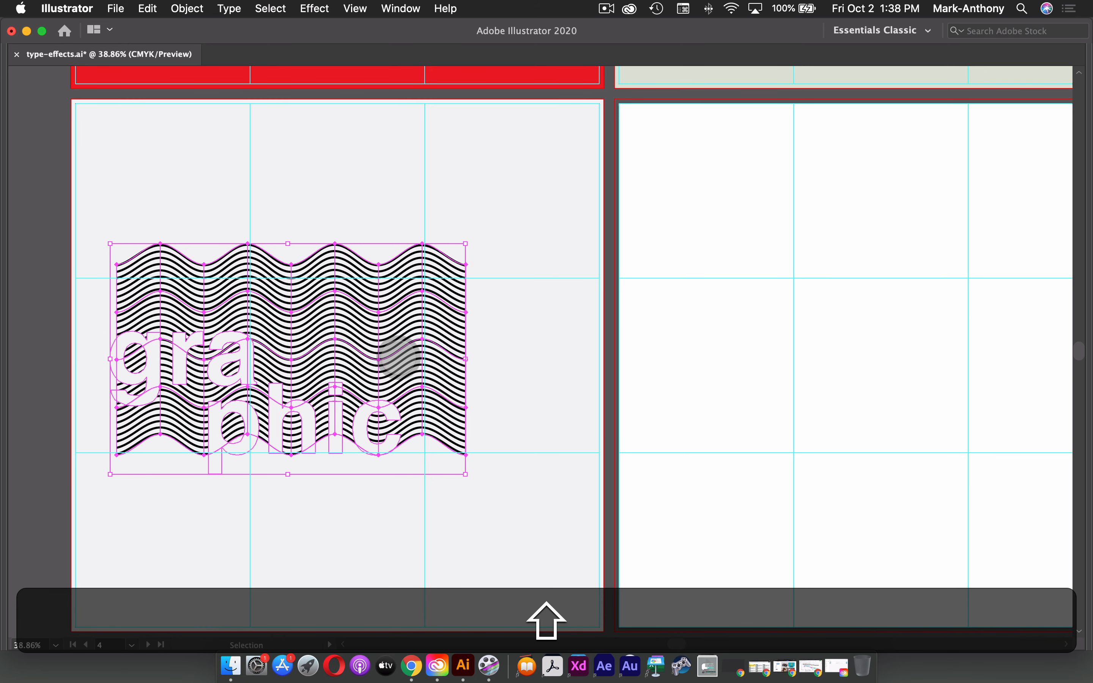
key("shift+Down")
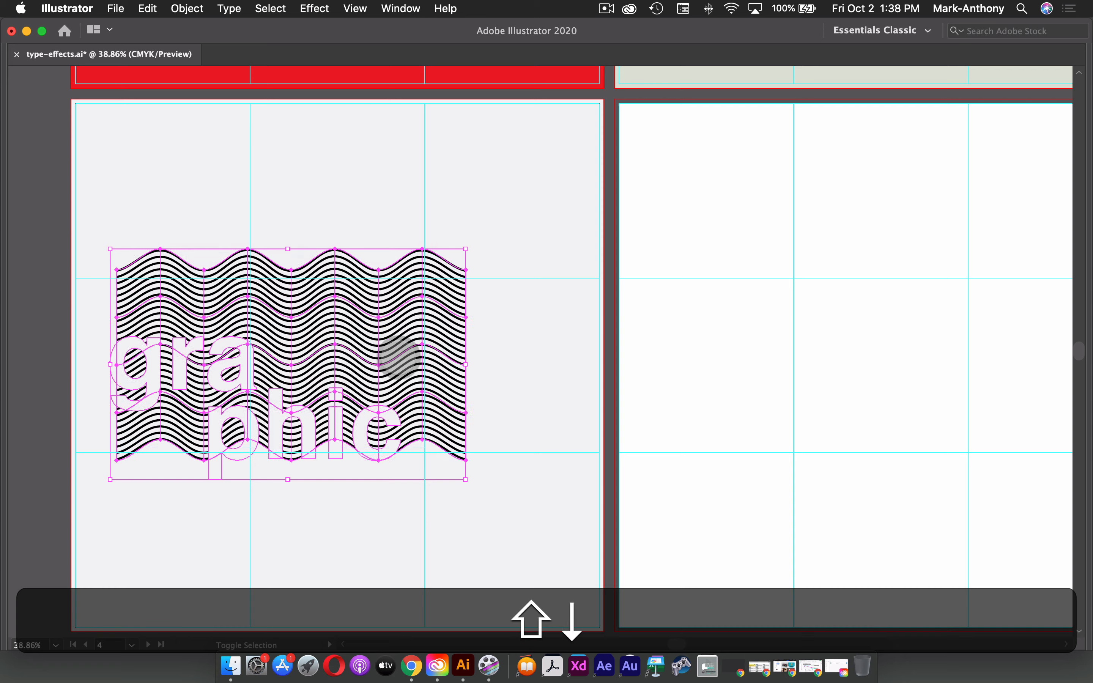
key("shift+Down")
key("shift+Down")
key("shift+Down")
key("shift+Down")
key("shift+Down")
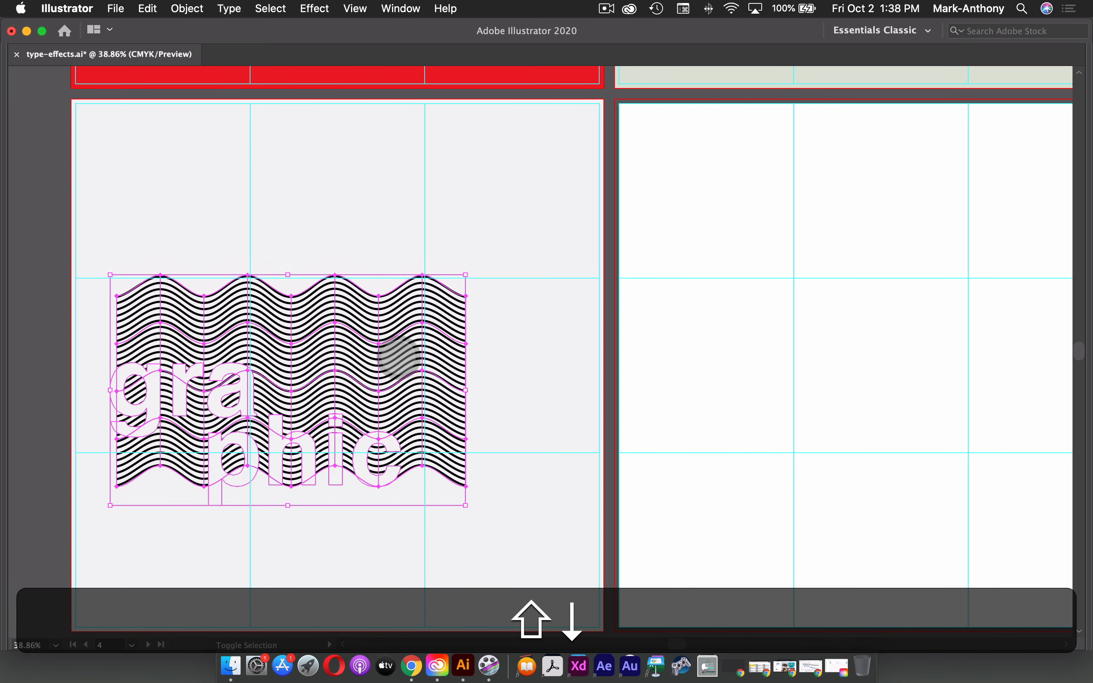
key("shift+Down")
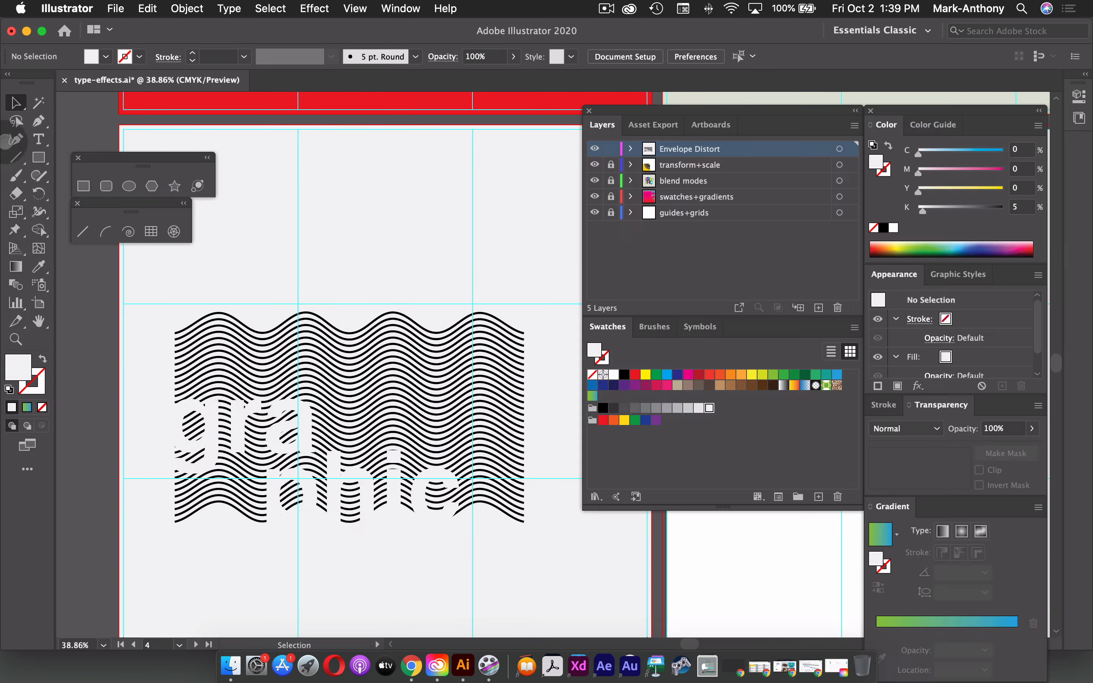
Add two-line Helvetica Light 18 pt text beside the waves' right edge, reading "Envelope Distort + Make with Mesh / with Adobe Illustrator"
left_click(44, 143)
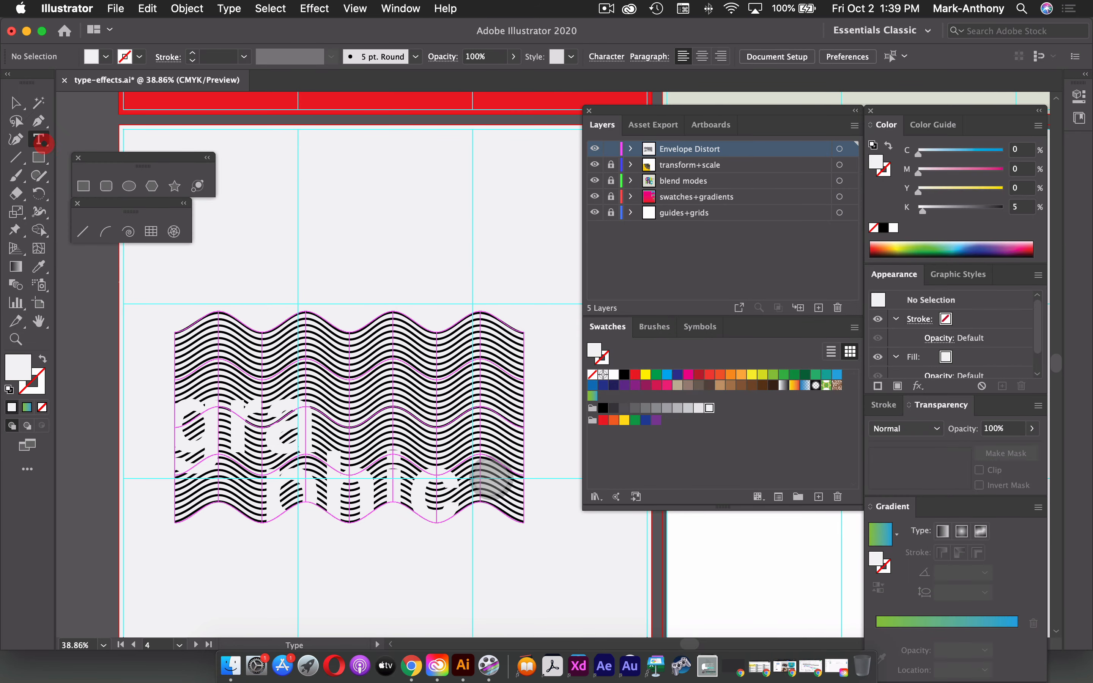
key("space")
left_click_drag(499, 462, 359, 465)
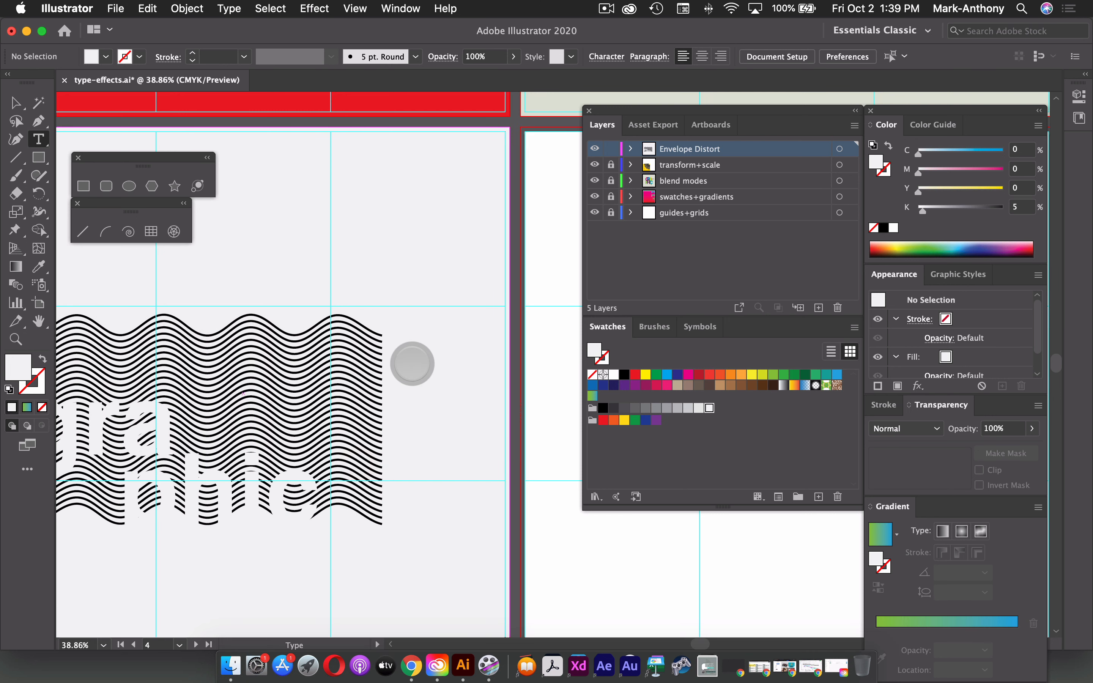
left_click(411, 364)
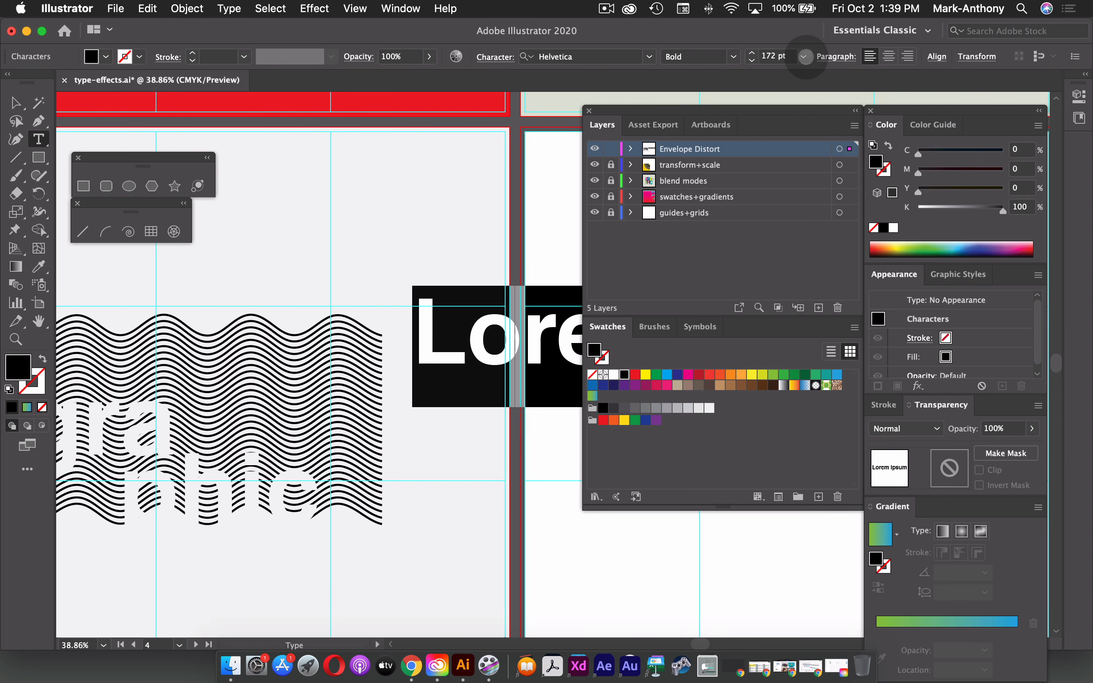
left_click(804, 56)
left_click(820, 227)
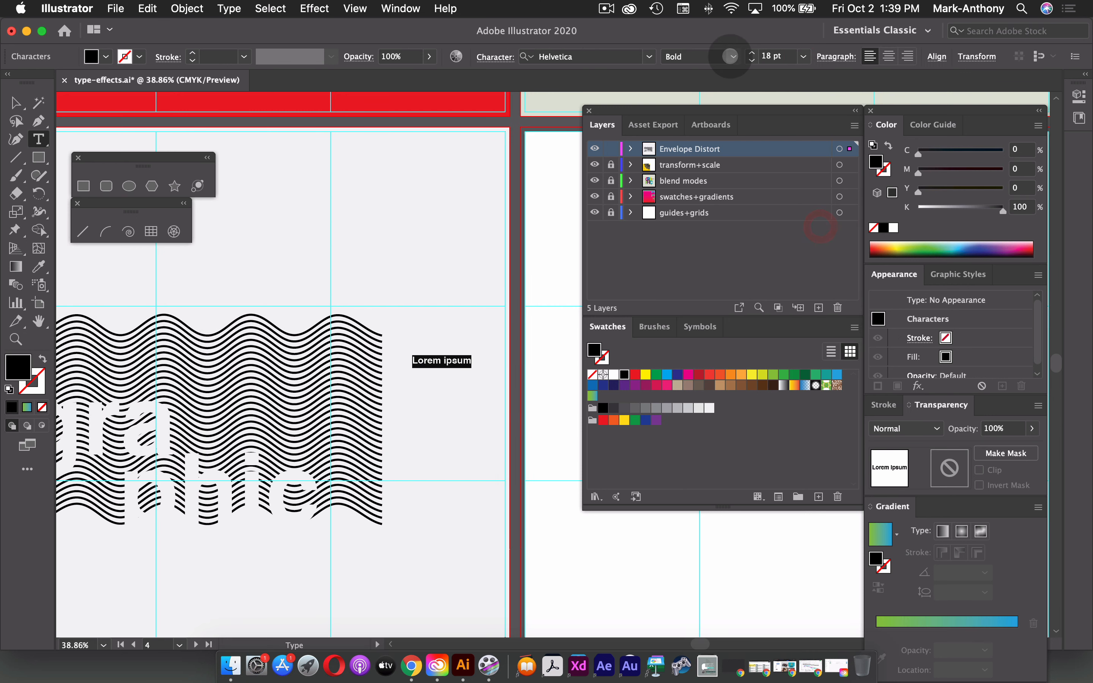
left_click(730, 56)
left_click(713, 75)
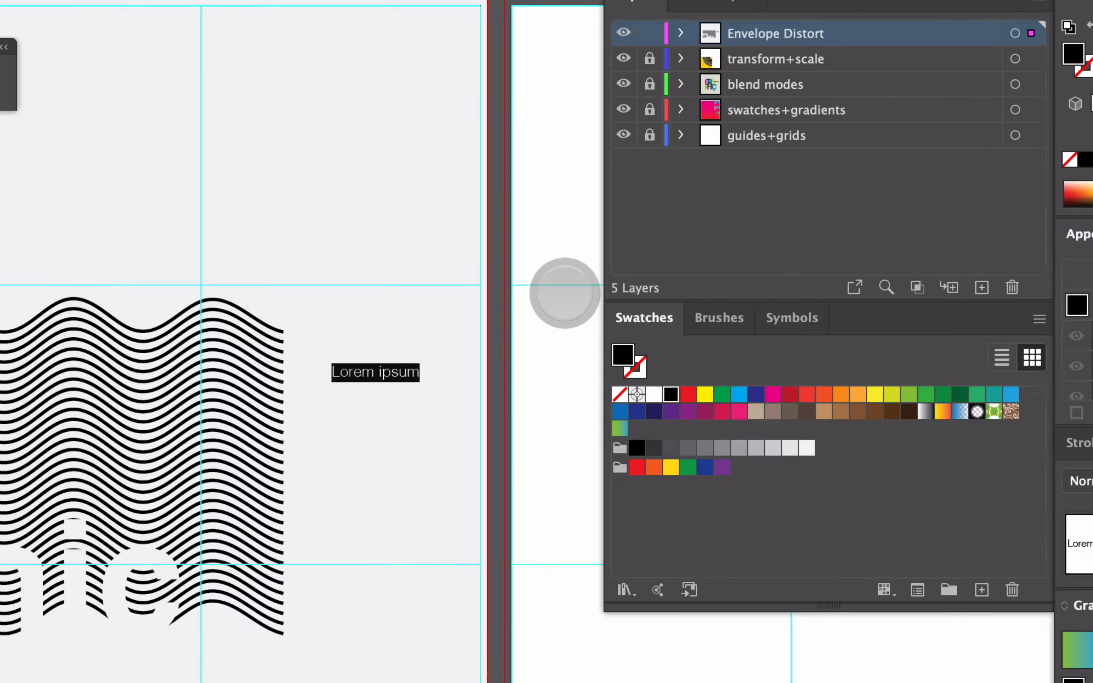
type("Envelope Distort + Mak")
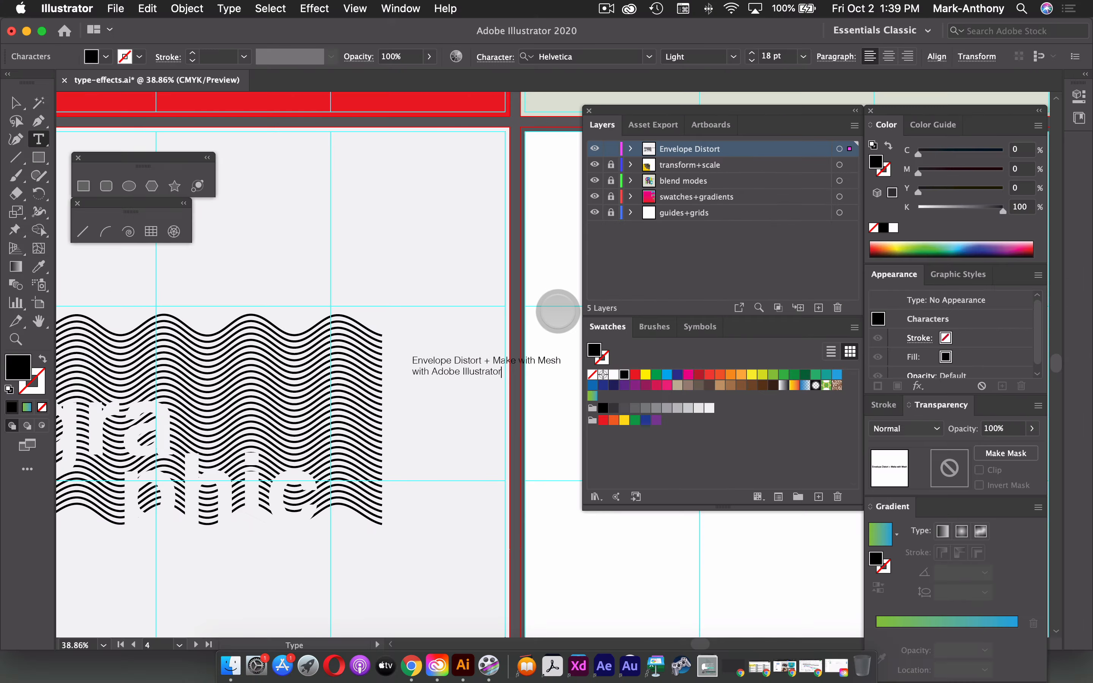
Rotate the caption 90° clockwise and place it vertically along the right edge of the waves
key("Escape")
left_click_drag(556, 392, 495, 448)
left_click_drag(490, 340, 404, 386)
Add a separate text object reading "design" below the lower right part of the waves
left_click(38, 140)
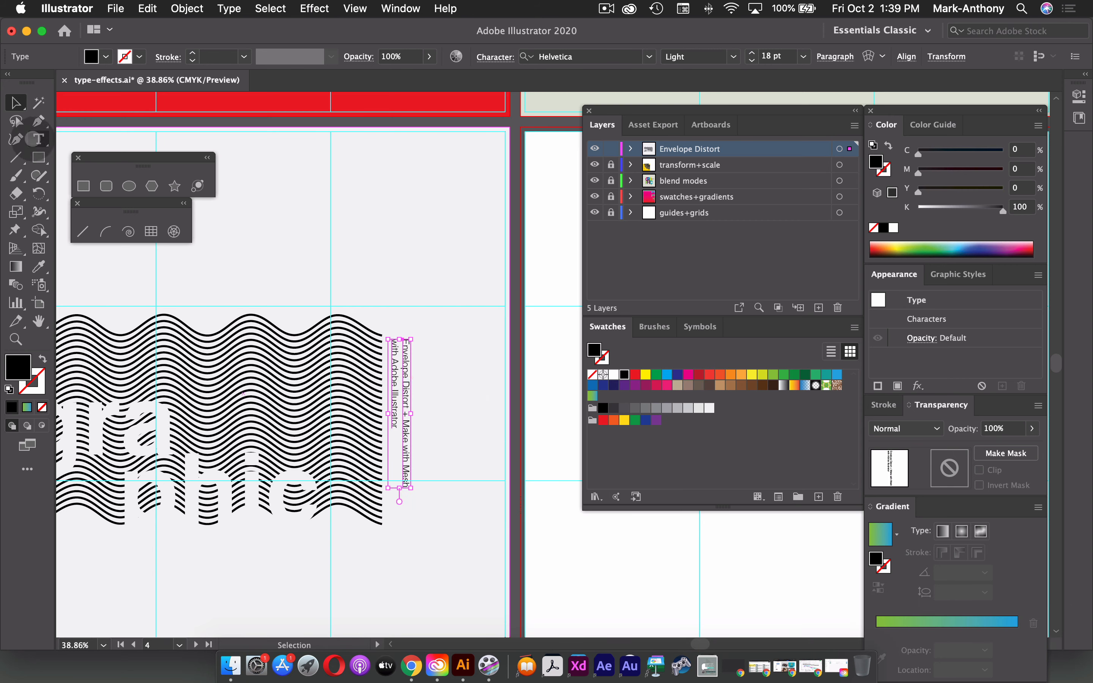
left_click(318, 570)
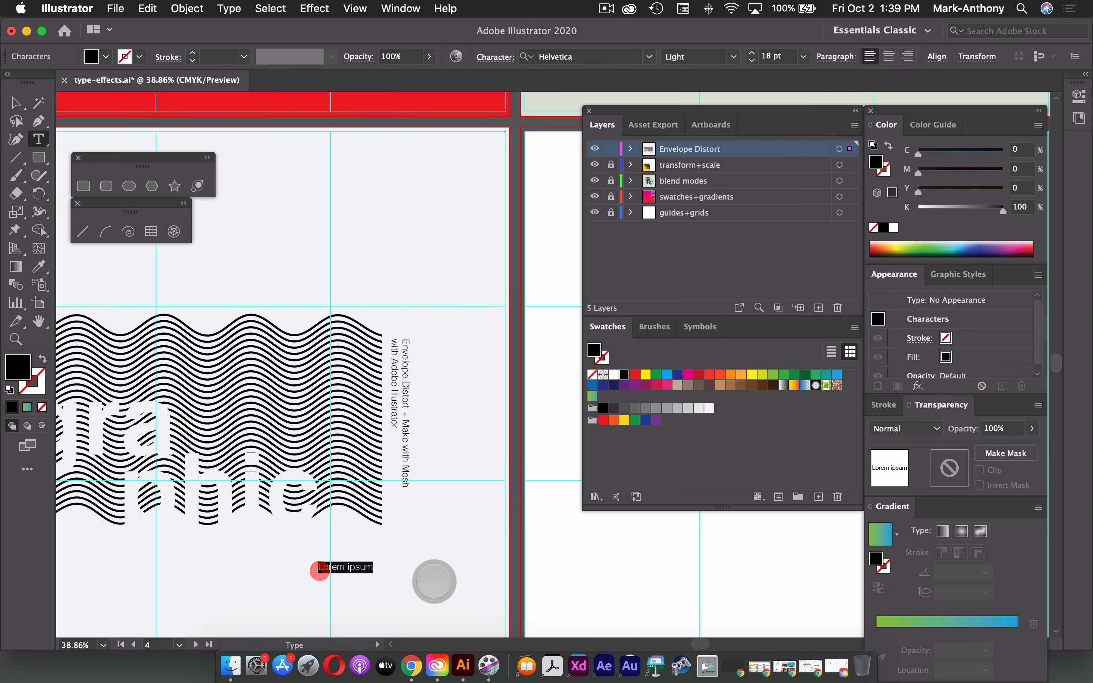
type("design")
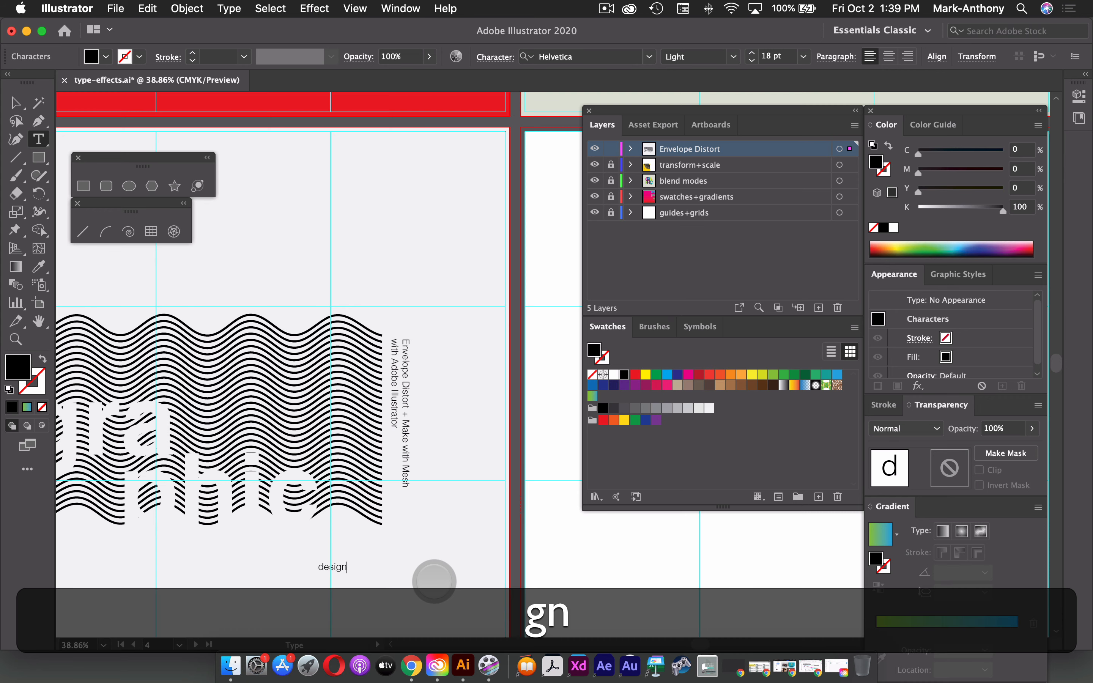
key("Escape")
Set the "design" text to 36 pt Helvetica Bold
left_click(804, 56)
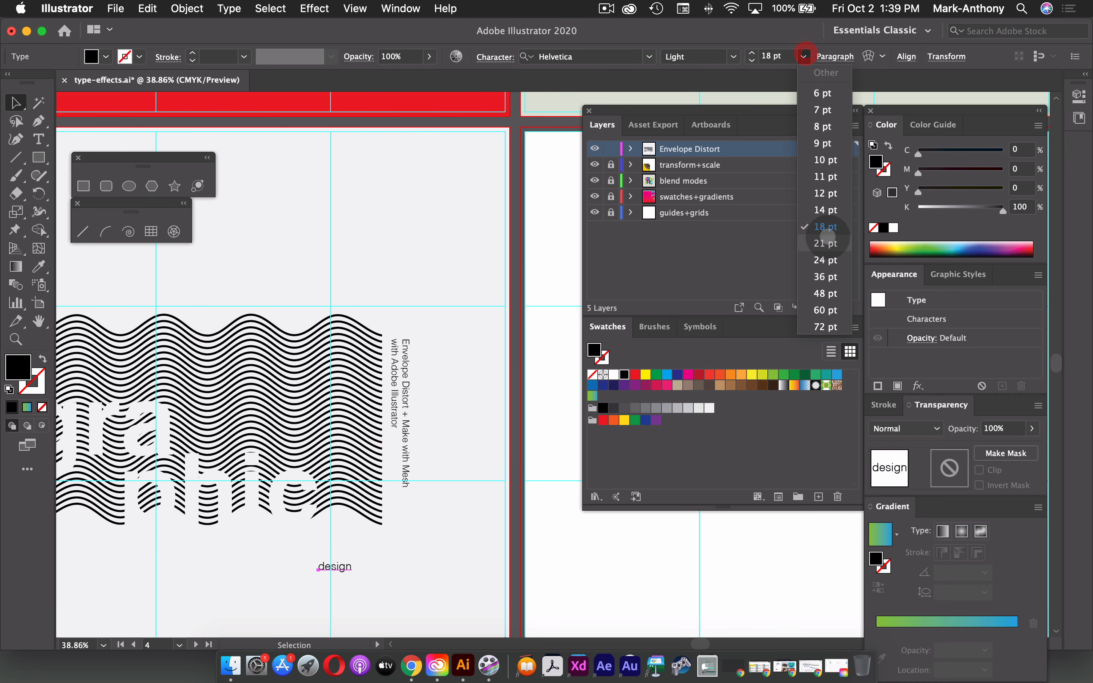
left_click(826, 273)
left_click(732, 56)
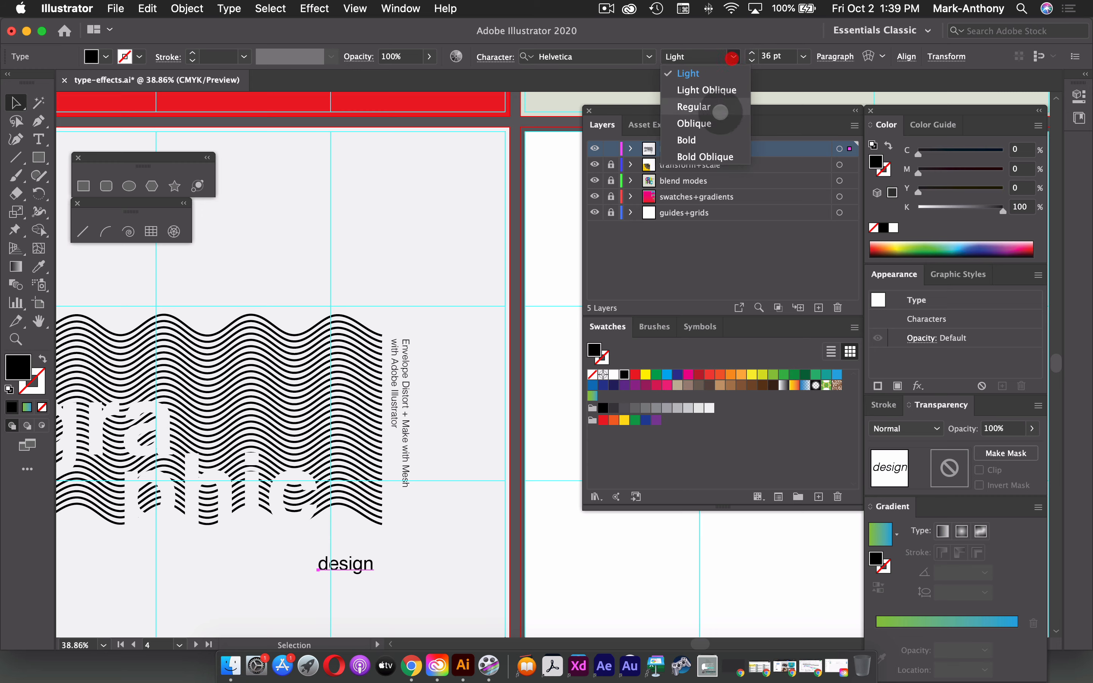
left_click(687, 140)
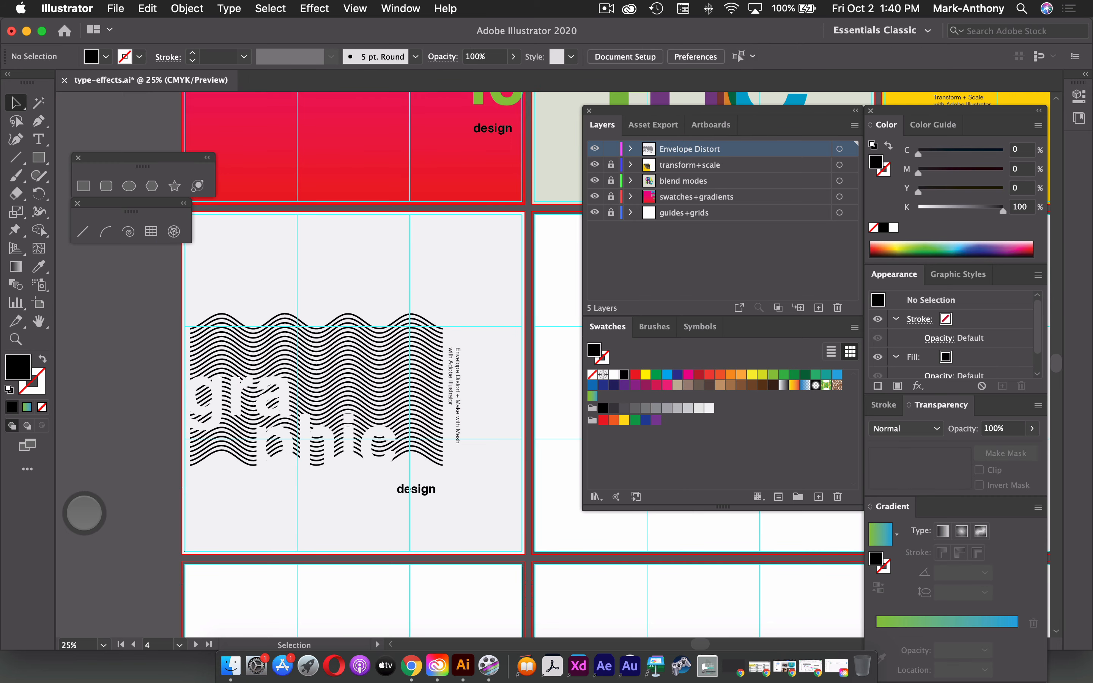
Enlarge the wave and lettering group slightly from its upper-left corner and nudge it left so the waves meet the artboard's left edge
left_click(231, 357)
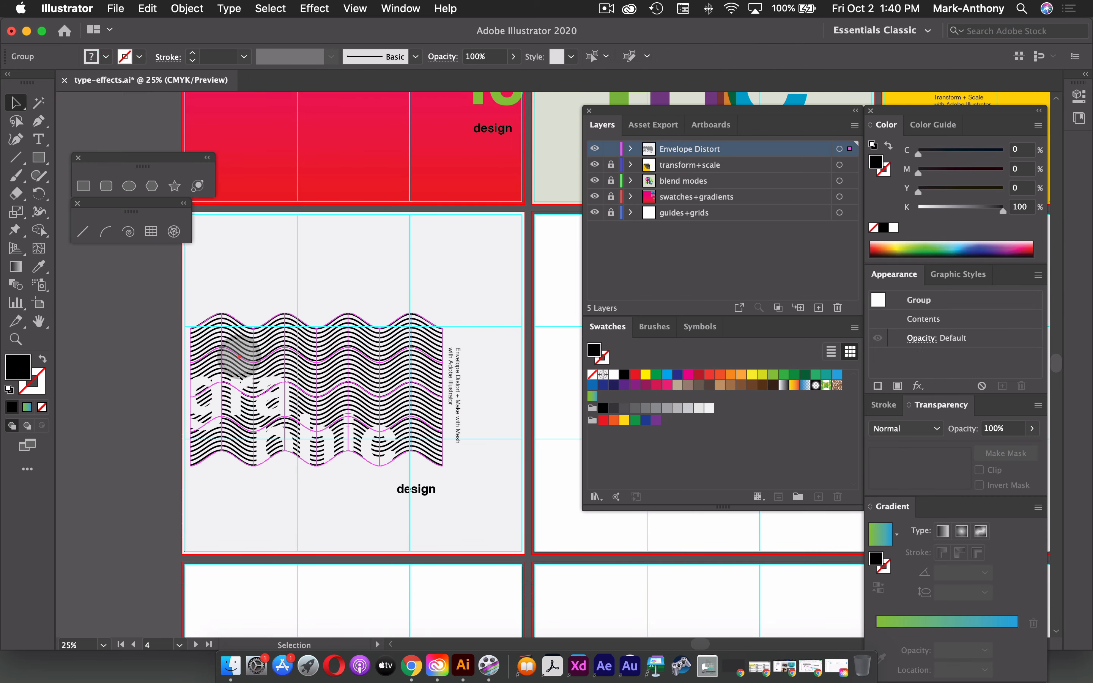
left_click_drag(186, 312, 178, 308)
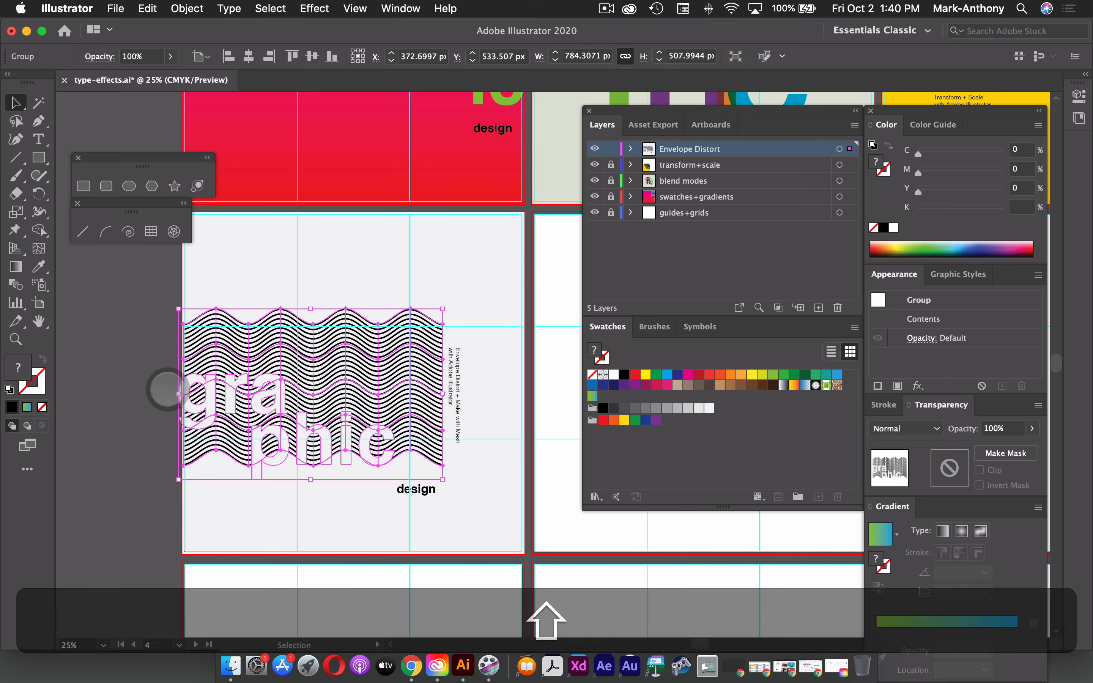
left_click(156, 392)
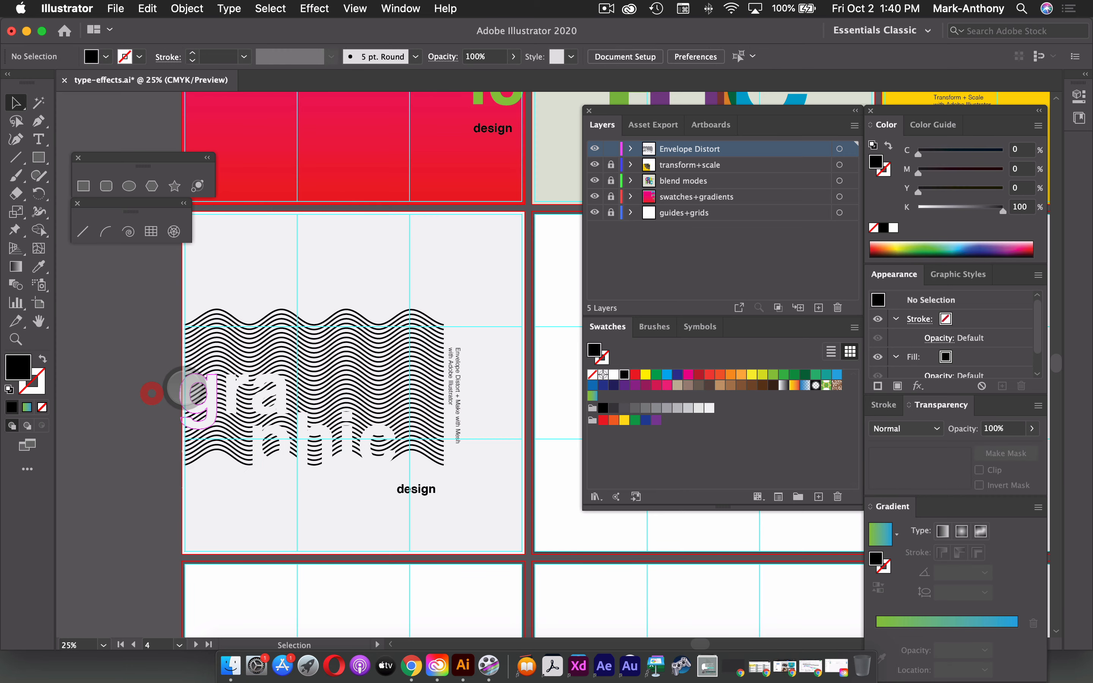
left_click(192, 361)
key("Left")
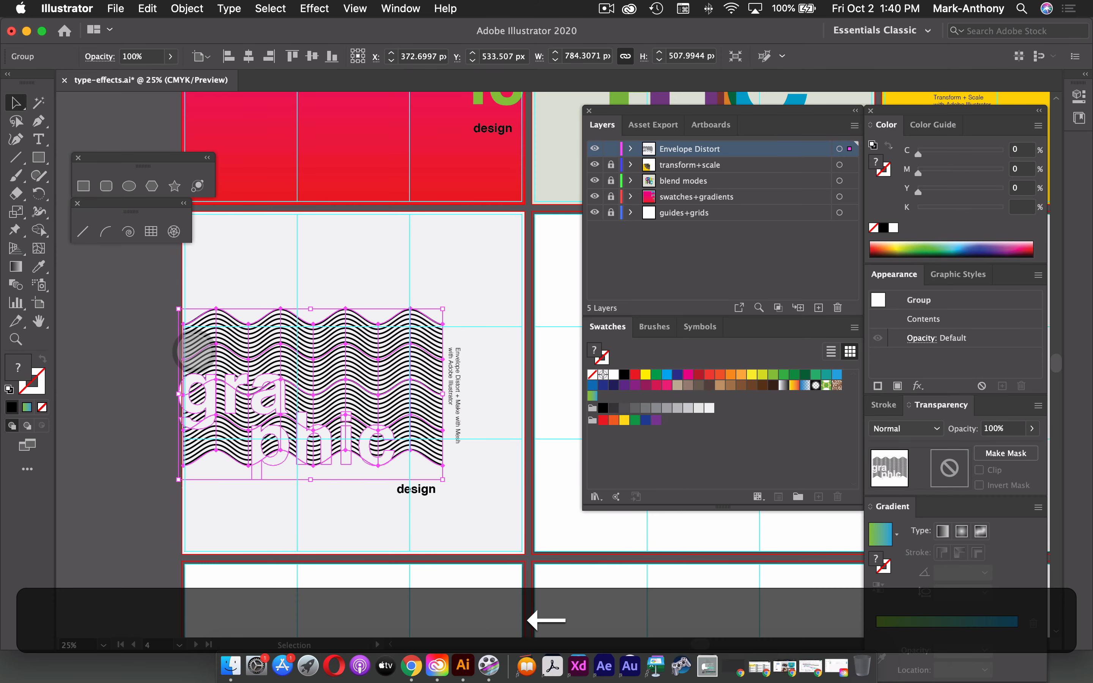
Nudge the vertical caption and the "design" text slightly up, hide the guides, and save the file
left_click(456, 351)
key("Up")
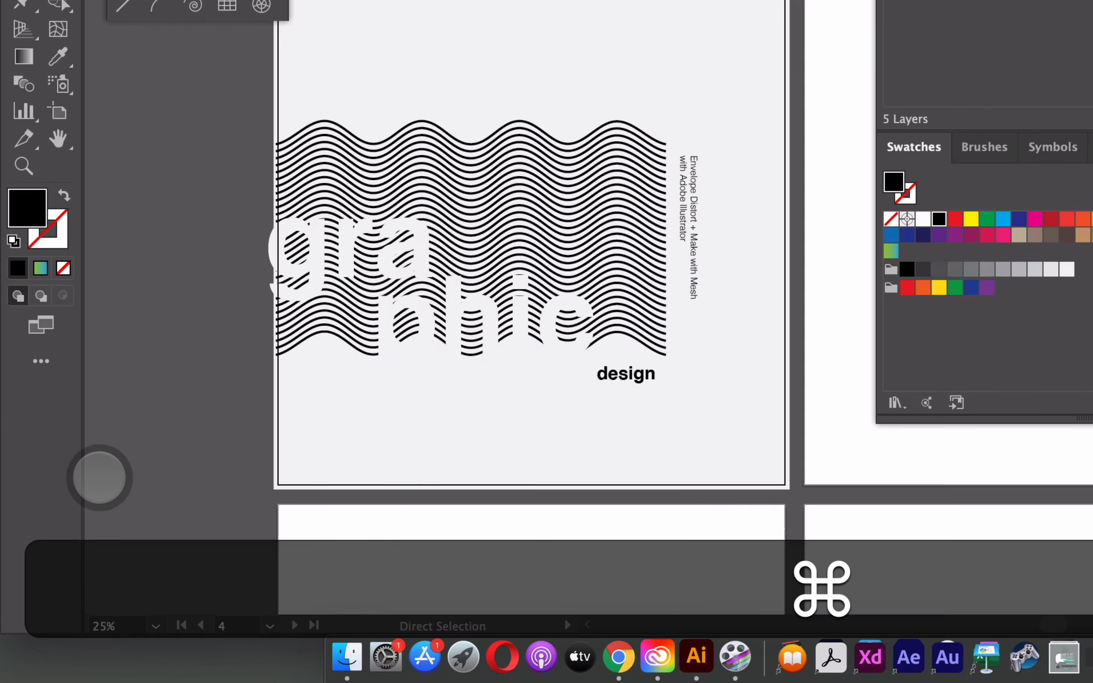
key("cmd+s")
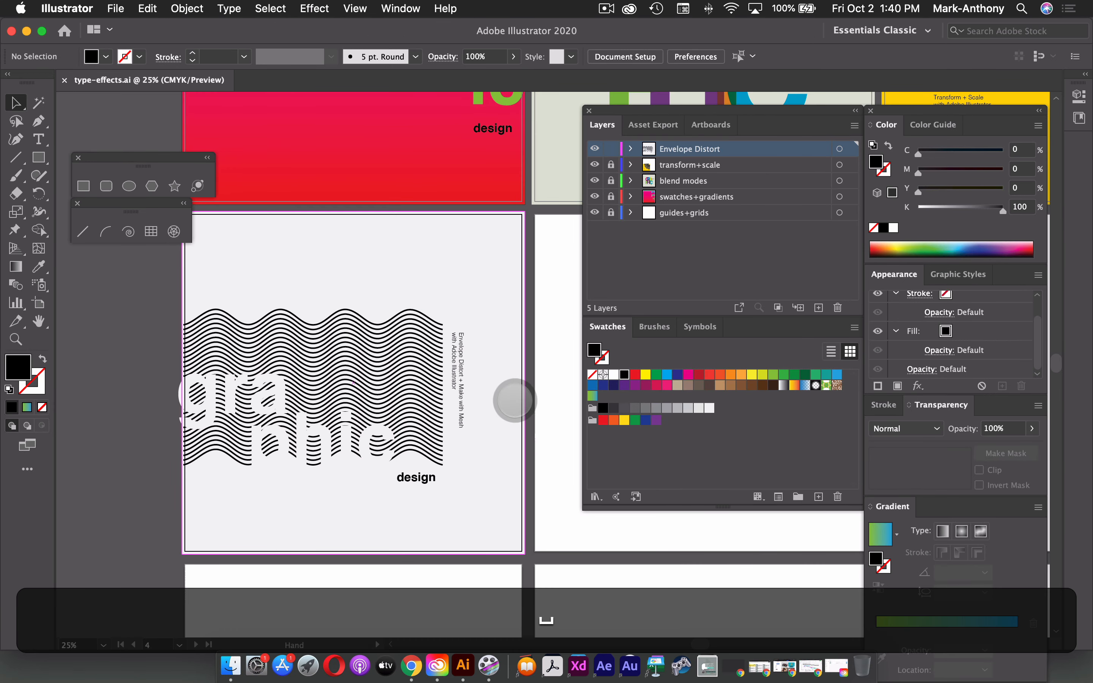
left_click_drag(752, 271, 309, 282)
left_click_drag(210, 410, 193, 412)
left_click(455, 412)
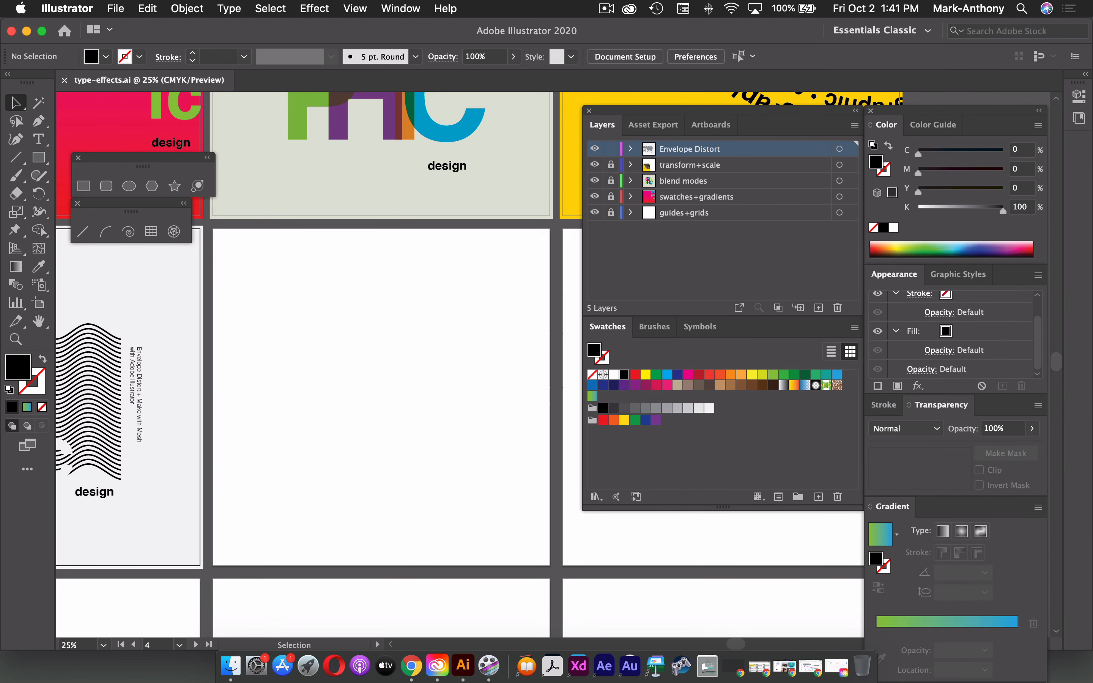